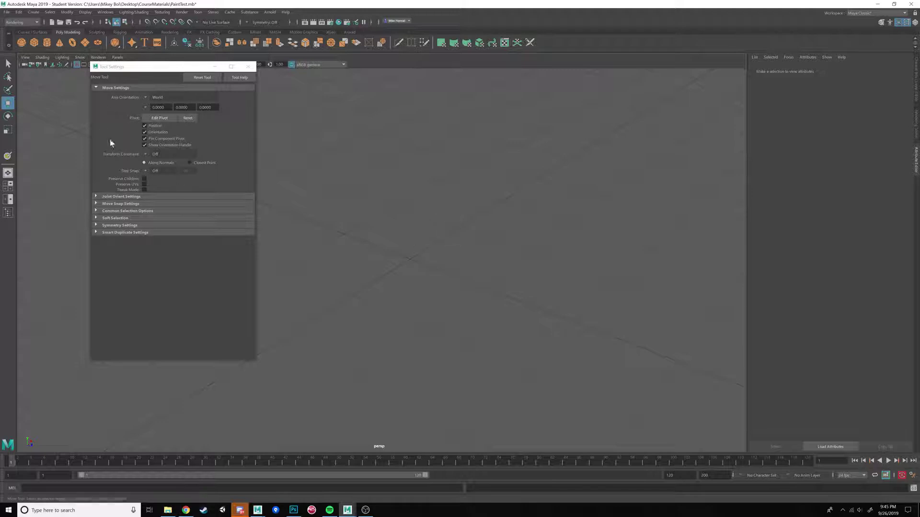
# Step: Create a polygon sphere at the grid's centre and close the tool settings window
pyautogui.click(21, 43)
pyautogui.keyDown('alt'); pyautogui.moveTo(512, 187); pyautogui.dragTo(497, 232); pyautogui.keyUp('alt')
pyautogui.scroll(2, 487, 225)
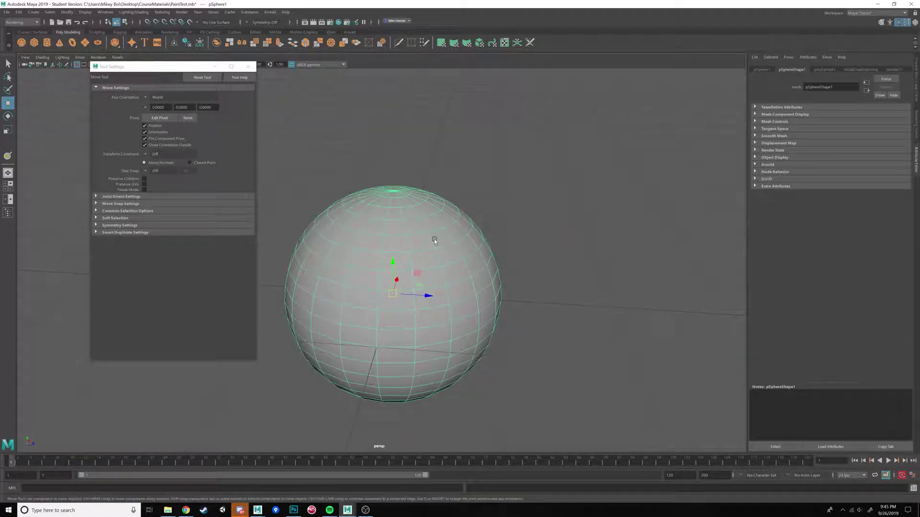
pyautogui.moveTo(434, 240); pyautogui.dragTo(459, 227, button='right')
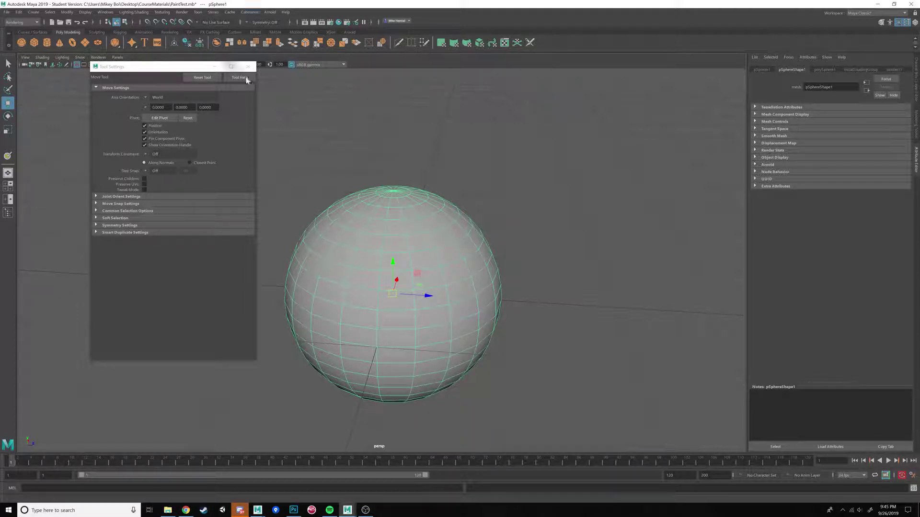
pyautogui.click(247, 66)
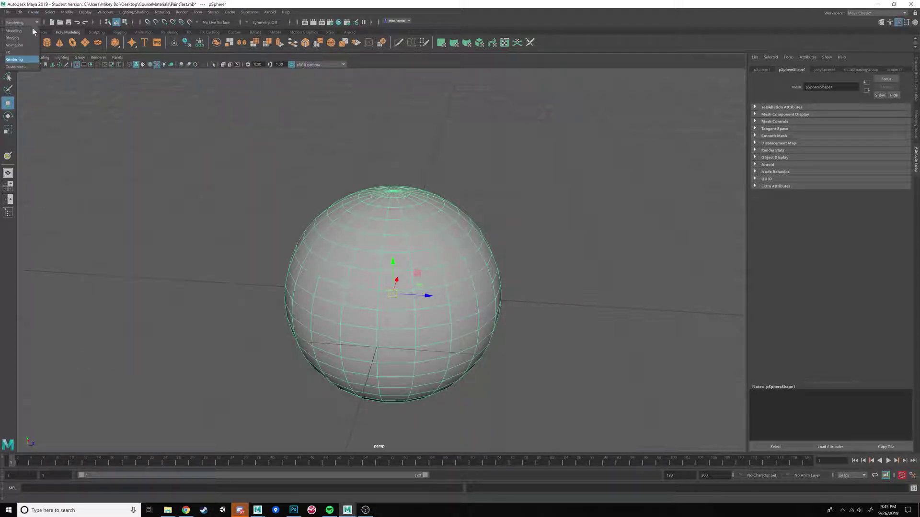
# Step: Switch to the Modeling menu set and open the UV Editor for the sphere
pyautogui.press('F2')
pyautogui.click(270, 12)
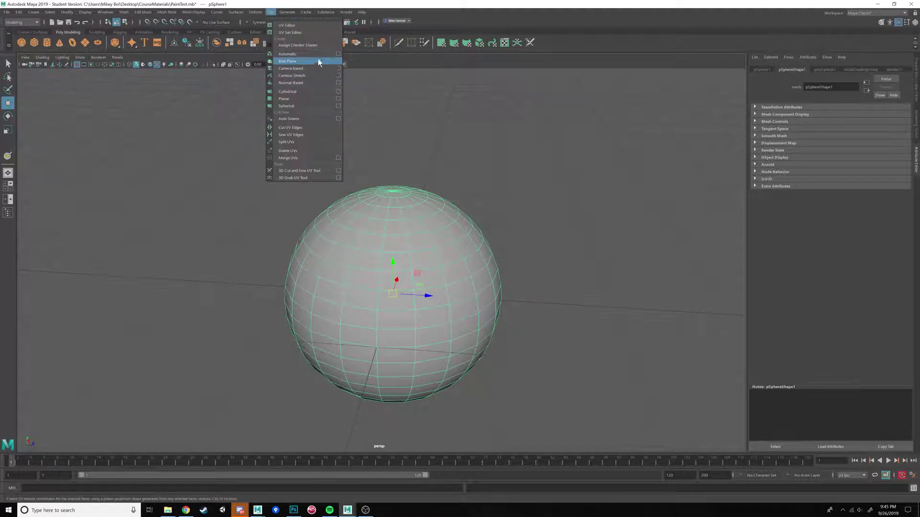
pyautogui.click(303, 25)
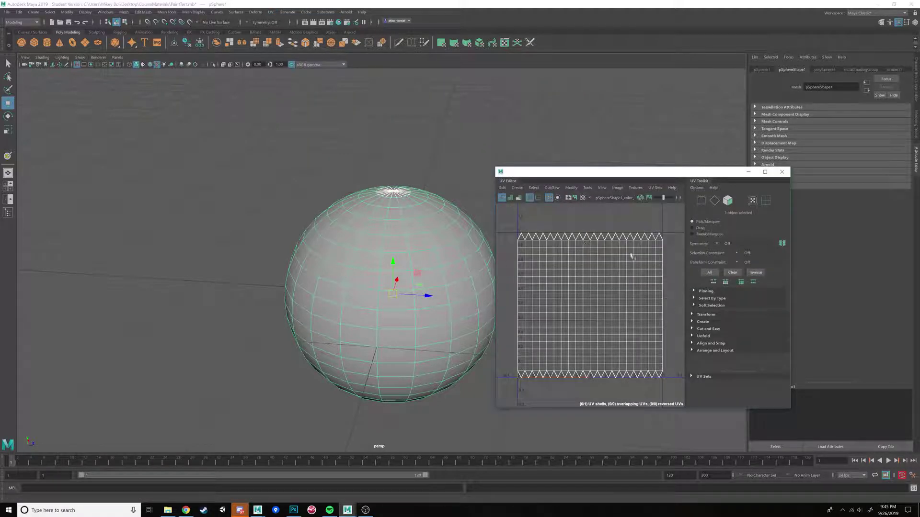
# Step: Examine all of the sphere's UVs in the UV Editor, return to object mode and close the editor
pyautogui.moveTo(619, 269); pyautogui.dragTo(653, 270, button='right')
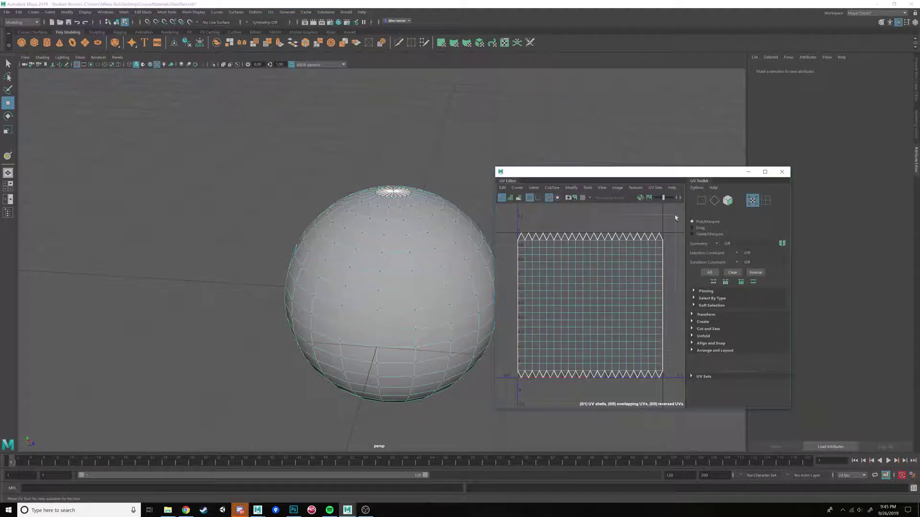
pyautogui.moveTo(675, 215); pyautogui.dragTo(513, 386)
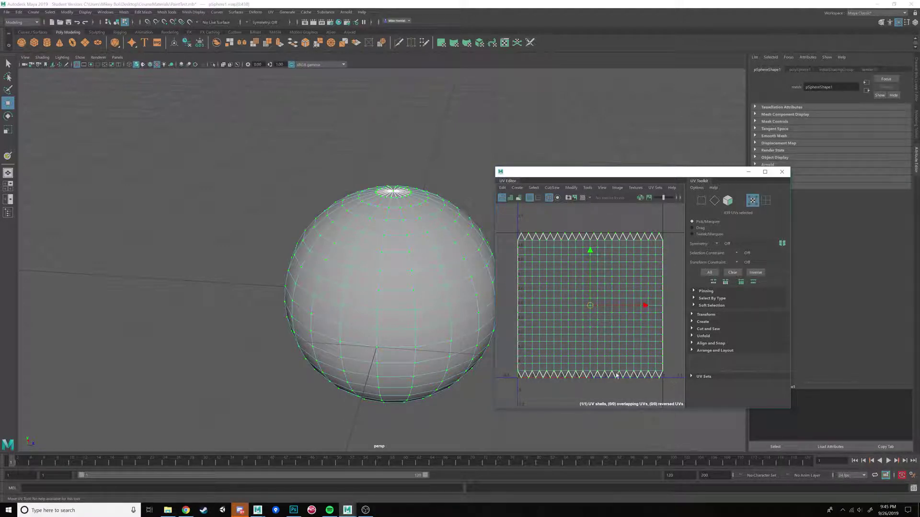
pyautogui.moveTo(419, 200); pyautogui.dragTo(461, 172, button='right')
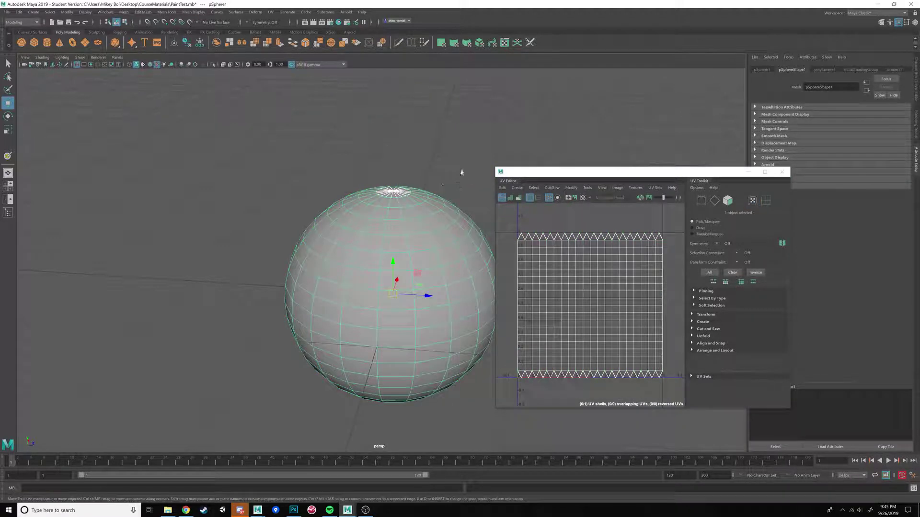
pyautogui.click(782, 172)
pyautogui.keyDown('alt'); pyautogui.moveTo(581, 254); pyautogui.dragTo(544, 259); pyautogui.keyUp('alt')
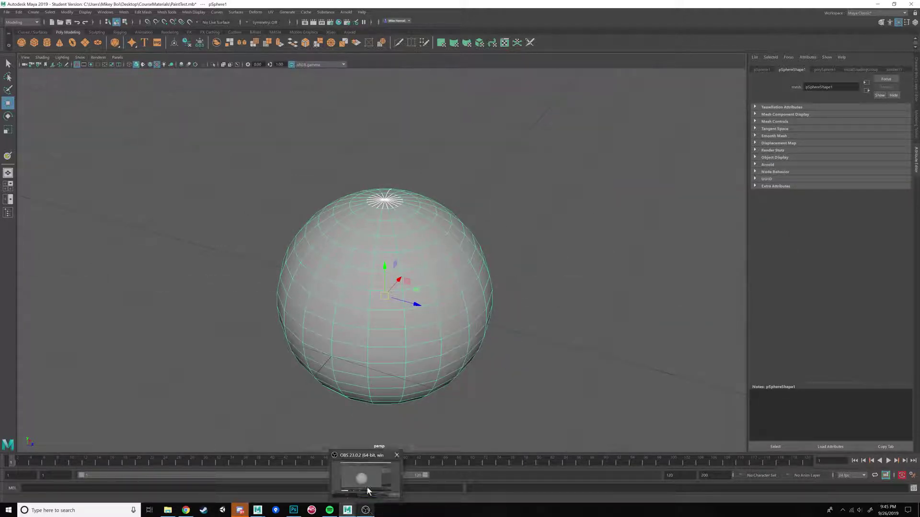
# Step: Reopen the UV Editor with the whole sphere selected in object mode
pyautogui.click(270, 12)
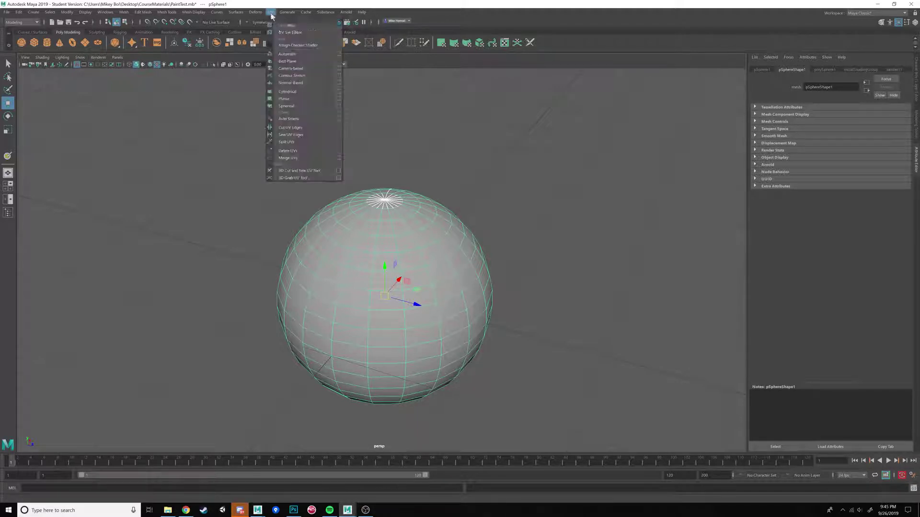
pyautogui.click(285, 19)
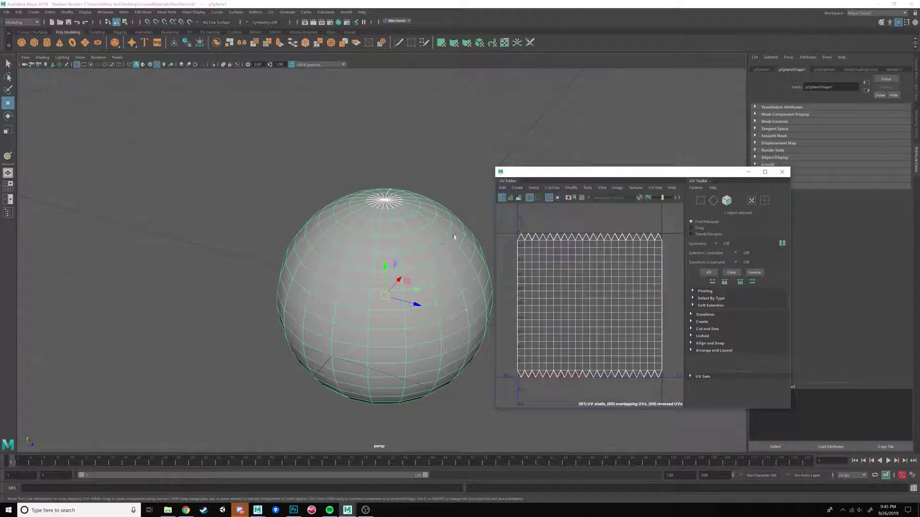
pyautogui.click(449, 199)
pyautogui.click(378, 226)
pyautogui.moveTo(445, 195); pyautogui.dragTo(358, 223, button='right')
pyautogui.moveTo(395, 251); pyautogui.dragTo(430, 242, button='right')
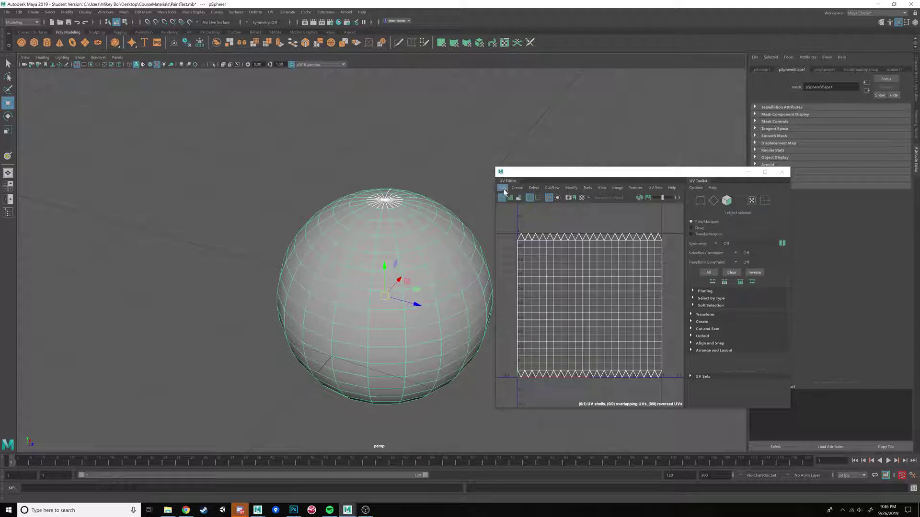
# Step: Save a UV snapshot of the sphere as SphereTest in the CourseMaterials folder
pyautogui.click(517, 187)
pyautogui.moveTo(588, 188)
pyautogui.moveTo(618, 188)
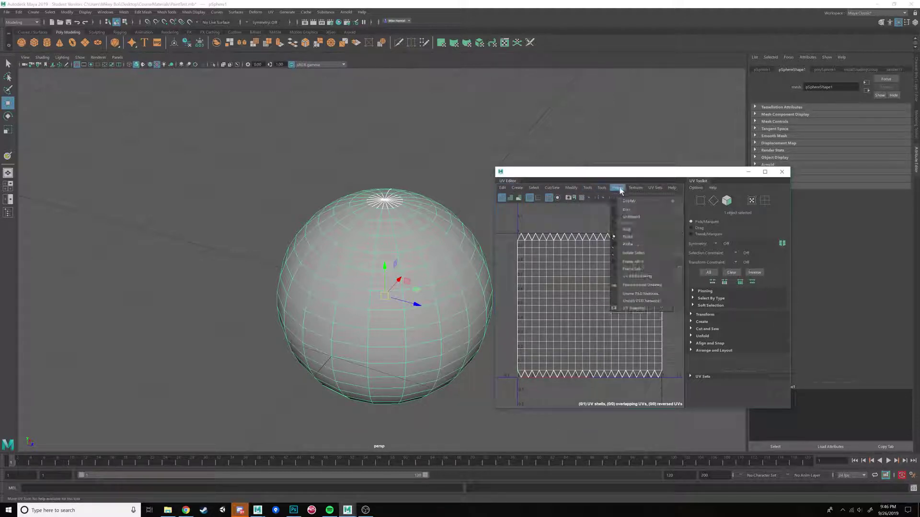
pyautogui.click(630, 309)
pyautogui.moveTo(572, 248); pyautogui.dragTo(285, 235)
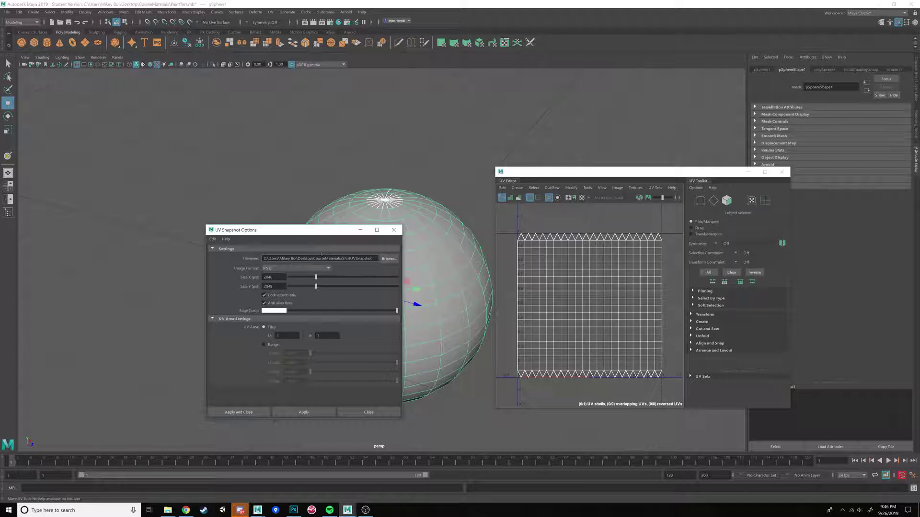
pyautogui.moveTo(372, 259); pyautogui.dragTo(343, 258)
pyautogui.write('phereTes')
pyautogui.click(238, 412)
pyautogui.click(240, 412)
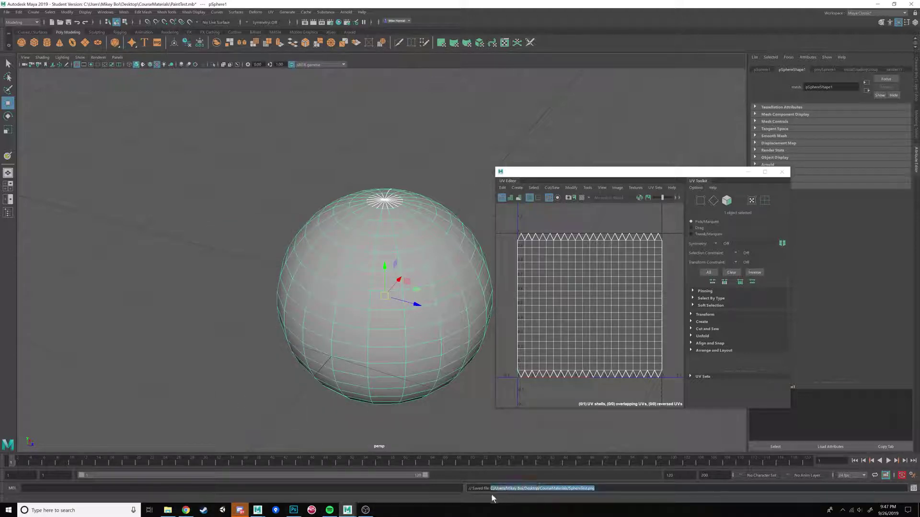
pyautogui.moveTo(491, 489); pyautogui.dragTo(594, 489)
# Step: Switch to Photoshop and open the SphereTest image from the CourseMaterials folder on the desktop
pyautogui.click(293, 510)
pyautogui.click(26, 7)
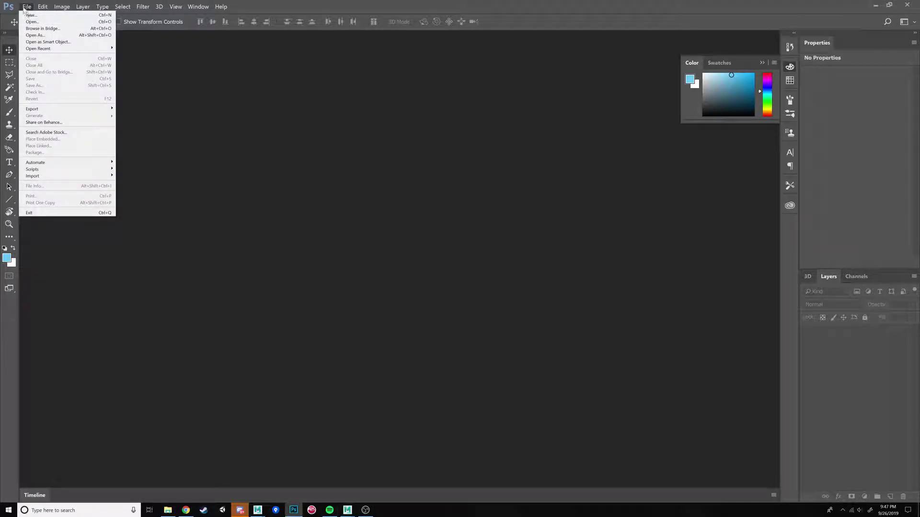
pyautogui.click(27, 23)
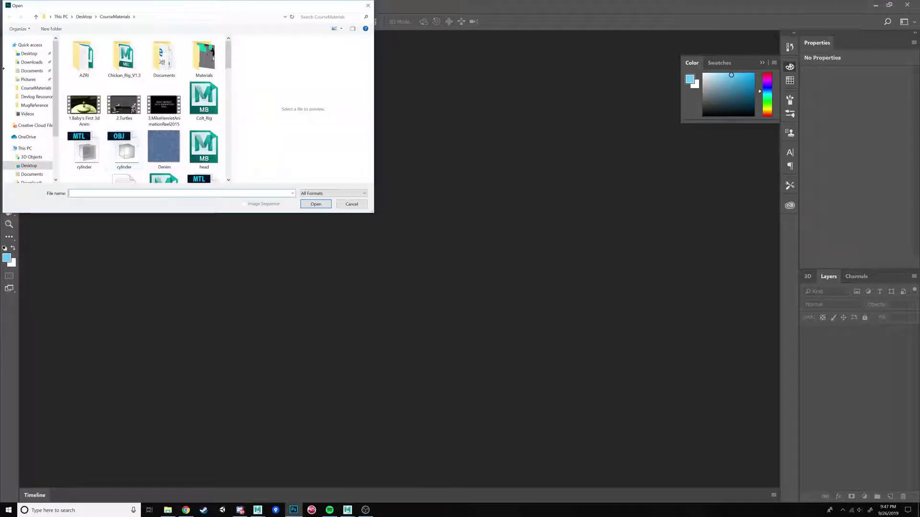
pyautogui.click(30, 54)
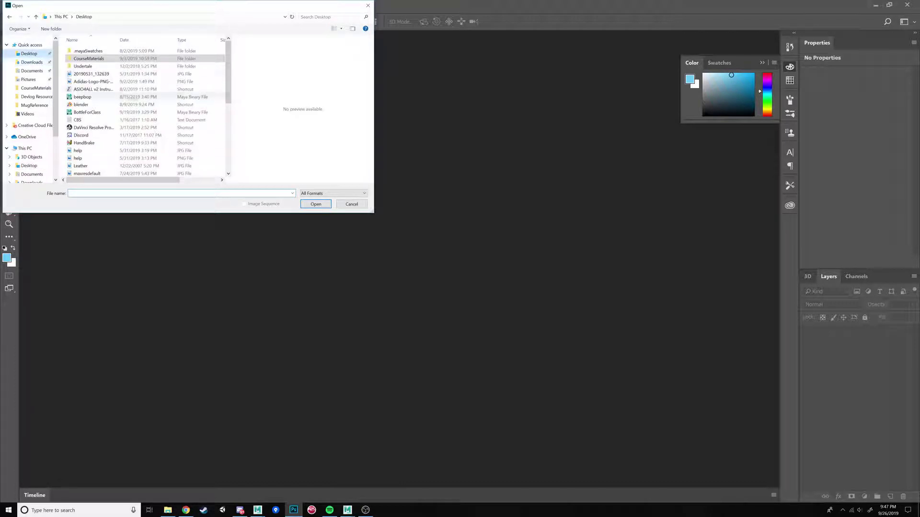
pyautogui.doubleClick(91, 61)
pyautogui.scroll(-10, 177, 127)
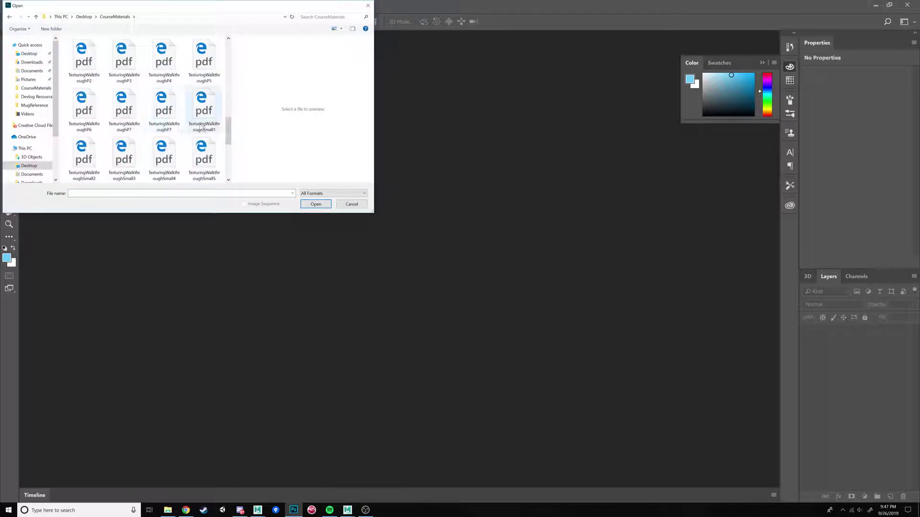
pyautogui.scroll(2, 167, 72)
pyautogui.click(167, 72)
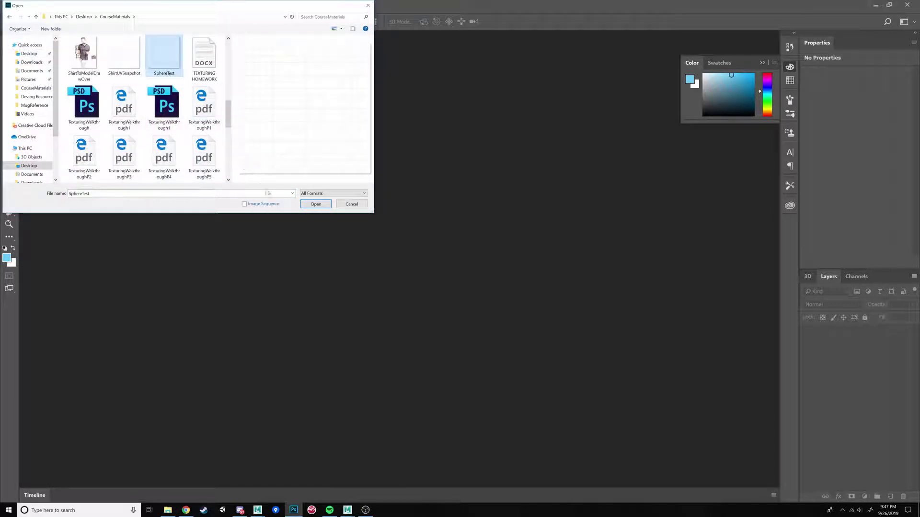
pyautogui.click(314, 205)
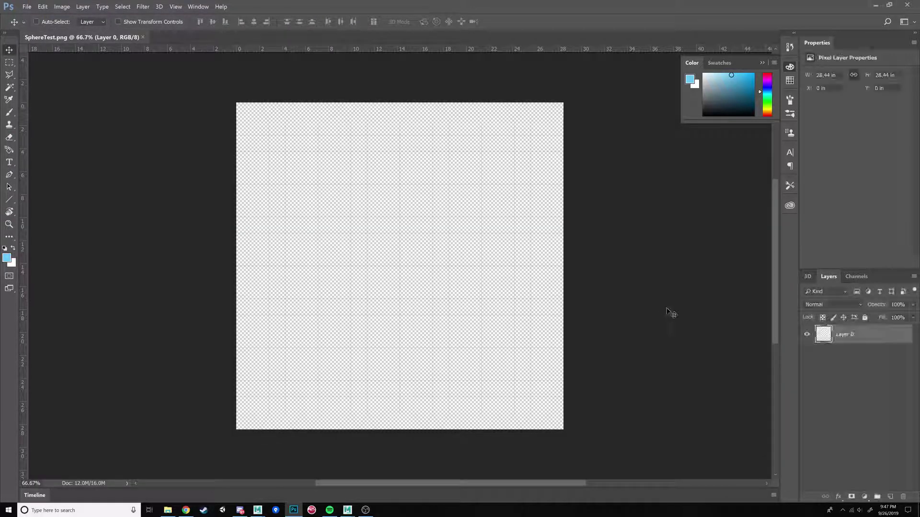
# Step: Add a grouped new layer beneath the UV snapshot layer and restore the default black and white colours
pyautogui.click(890, 497)
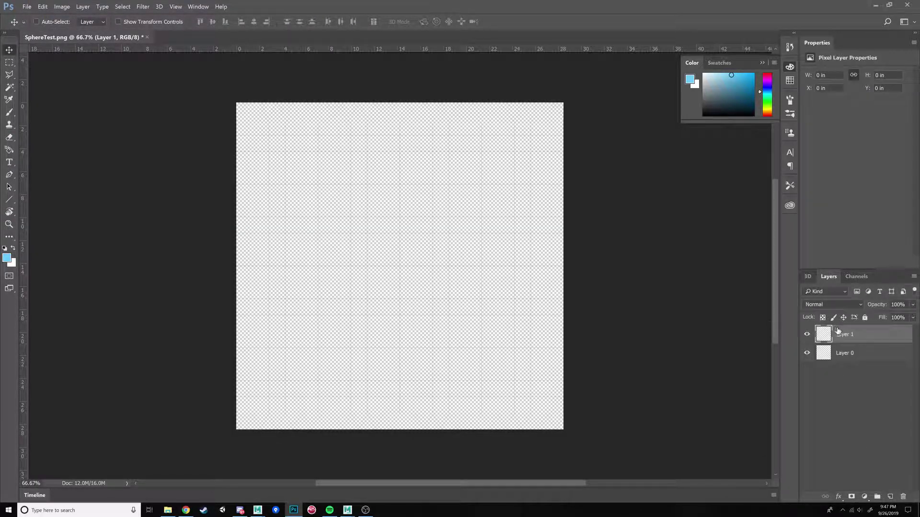
pyautogui.moveTo(838, 338); pyautogui.dragTo(841, 358)
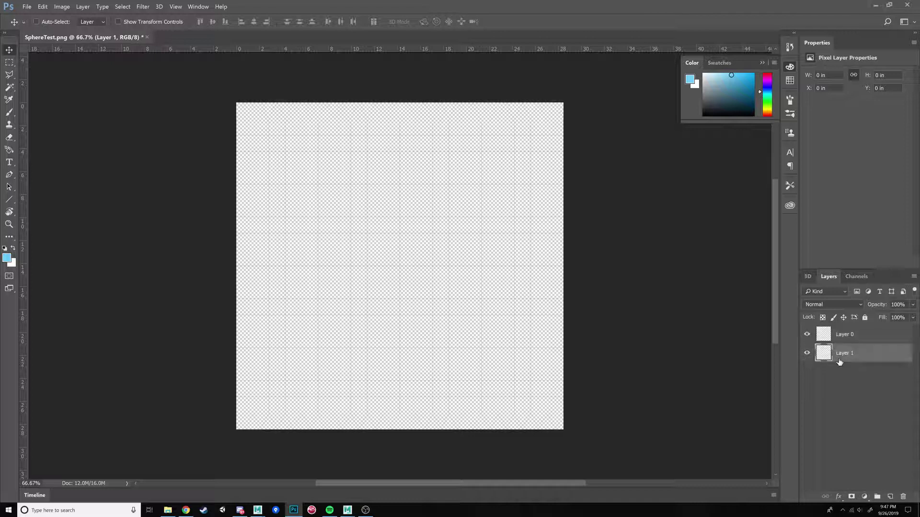
pyautogui.press('d')
pyautogui.press('g')
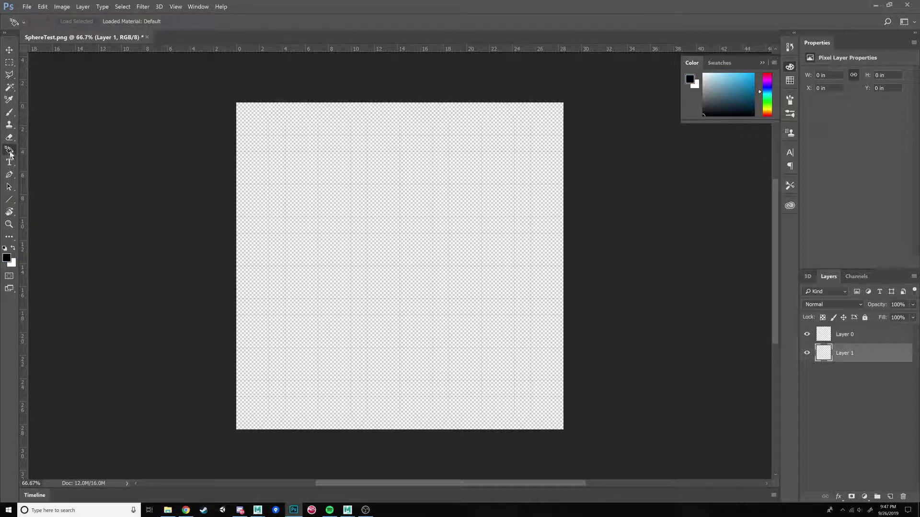
pyautogui.hotkey('ctrl', 'g')
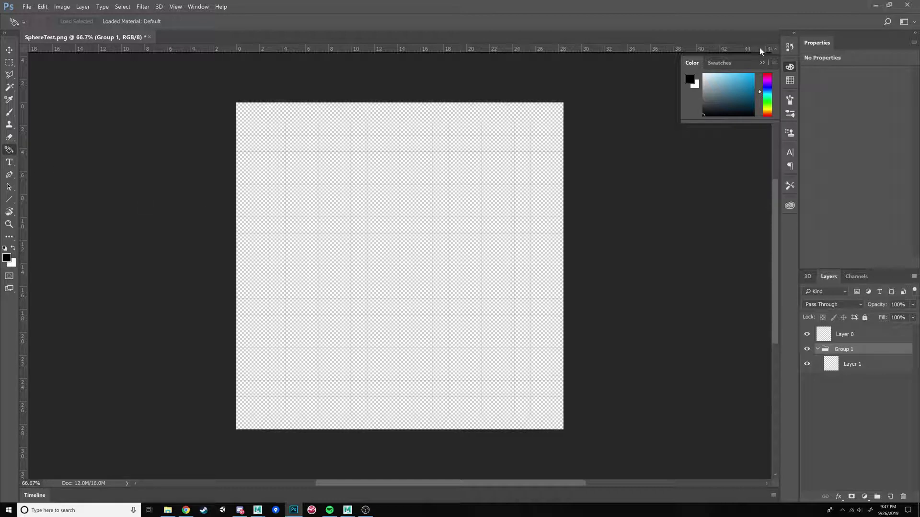
# Step: Change the workspace layout to show the full set of tools, and fill Layer 1 with black using the Paint Bucket
pyautogui.click(903, 22)
pyautogui.click(897, 26)
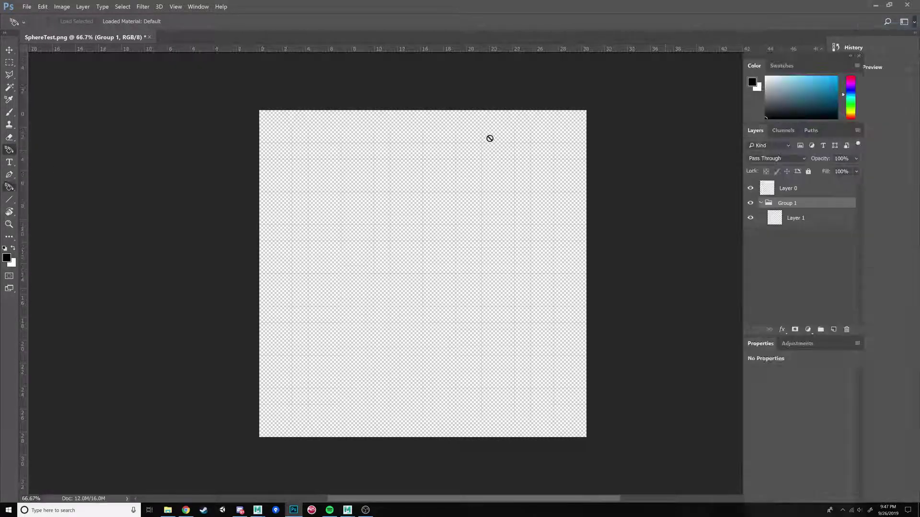
pyautogui.rightClick(9, 188)
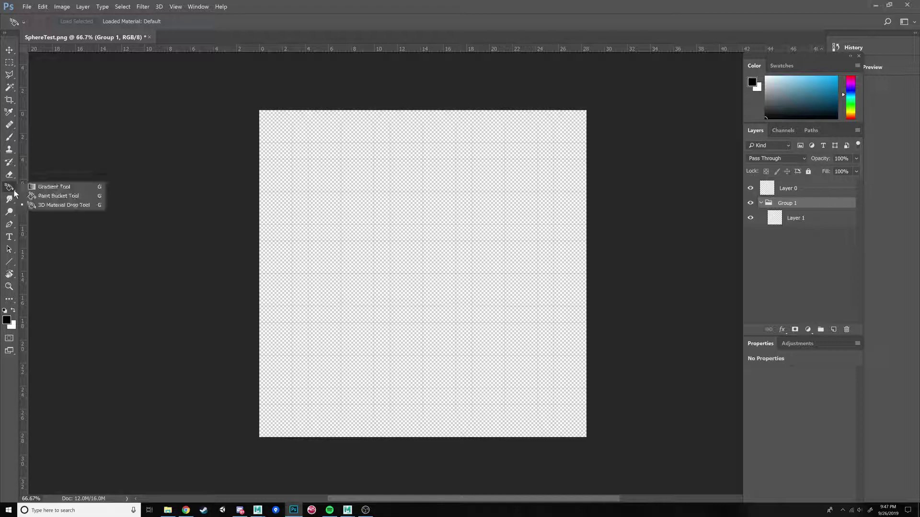
pyautogui.click(52, 195)
pyautogui.click(342, 242)
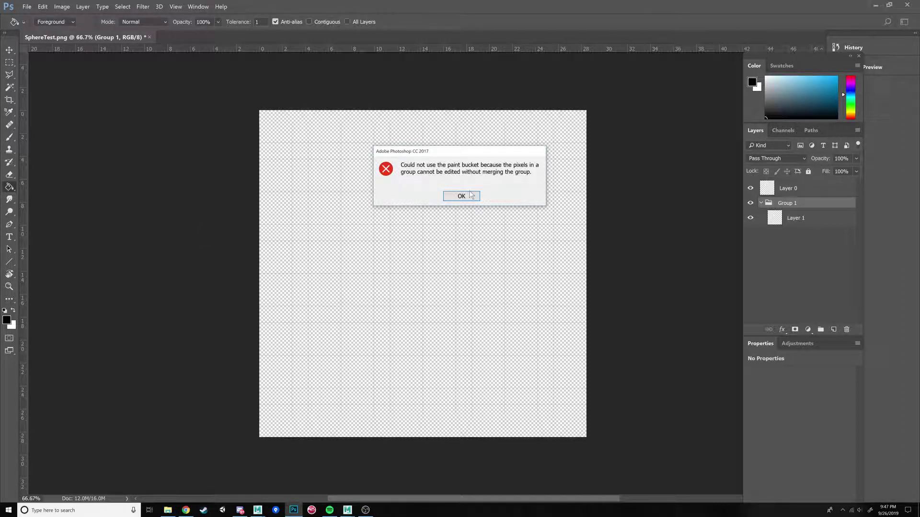
pyautogui.click(461, 195)
pyautogui.click(795, 218)
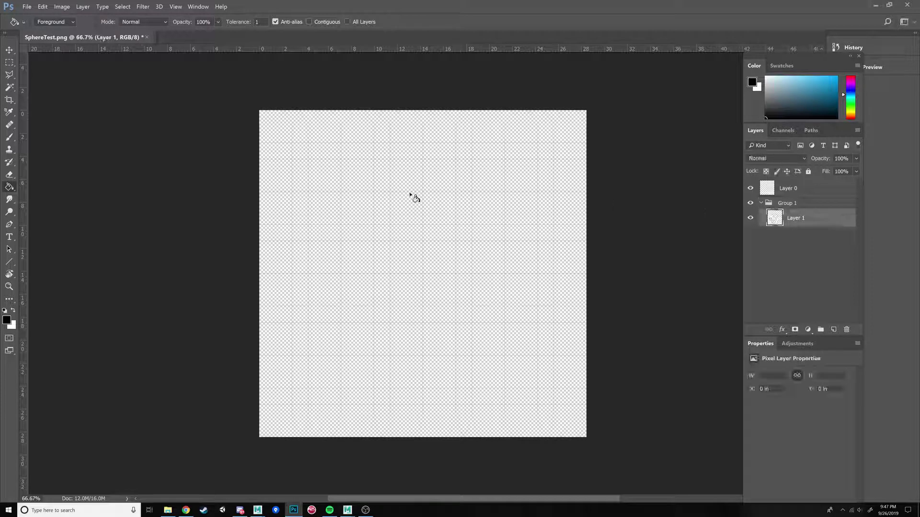
pyautogui.click(414, 199)
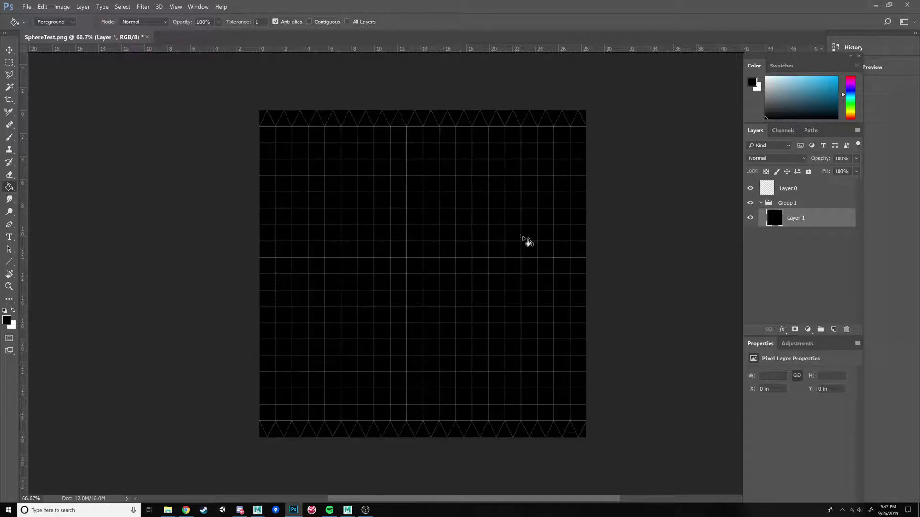
# Step: Add a layer above the black fill and paint freehand and straight light-blue brush strokes across the UV layout
pyautogui.click(9, 137)
pyautogui.click(834, 330)
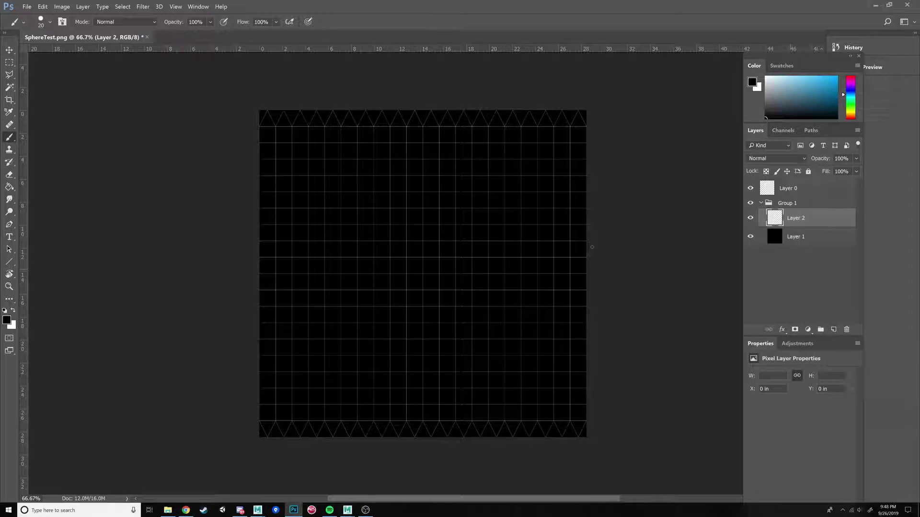
pyautogui.click(822, 78)
pyautogui.moveTo(249, 271)
pyautogui.mouseDown()
pyautogui.moveTo(308, 199)
pyautogui.moveTo(427, 254)
pyautogui.moveTo(538, 220)
pyautogui.moveTo(589, 261)
pyautogui.mouseUp()
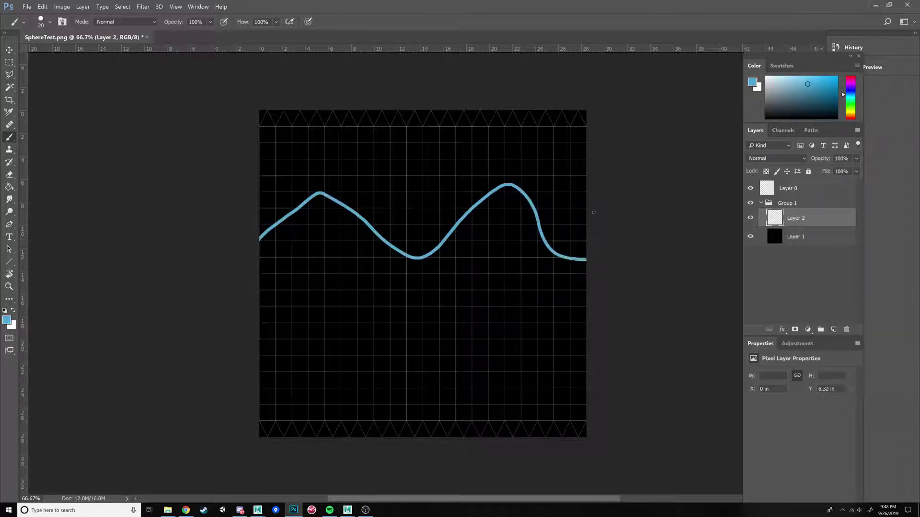
pyautogui.keyDown('shift'); pyautogui.moveTo(247, 134); pyautogui.dragTo(649, 156); pyautogui.keyUp('shift')
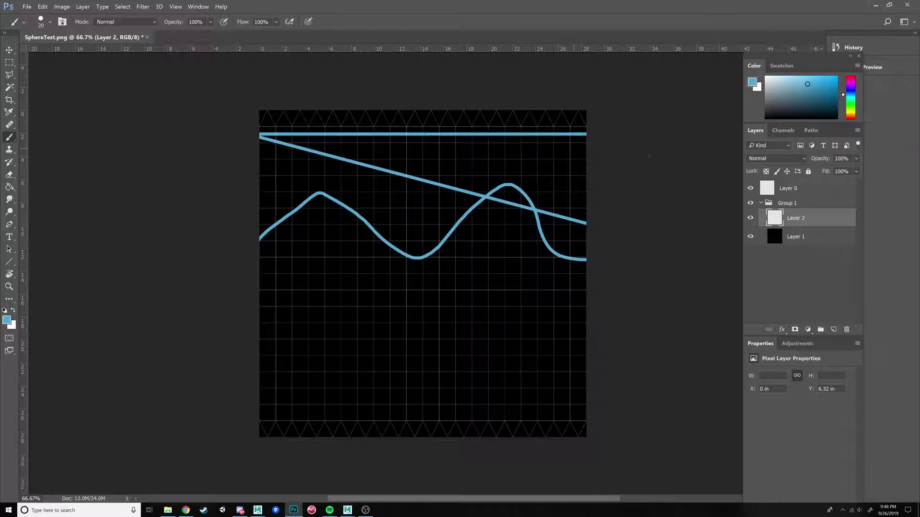
pyautogui.keyDown('shift'); pyautogui.click(252, 236); pyautogui.keyUp('shift')
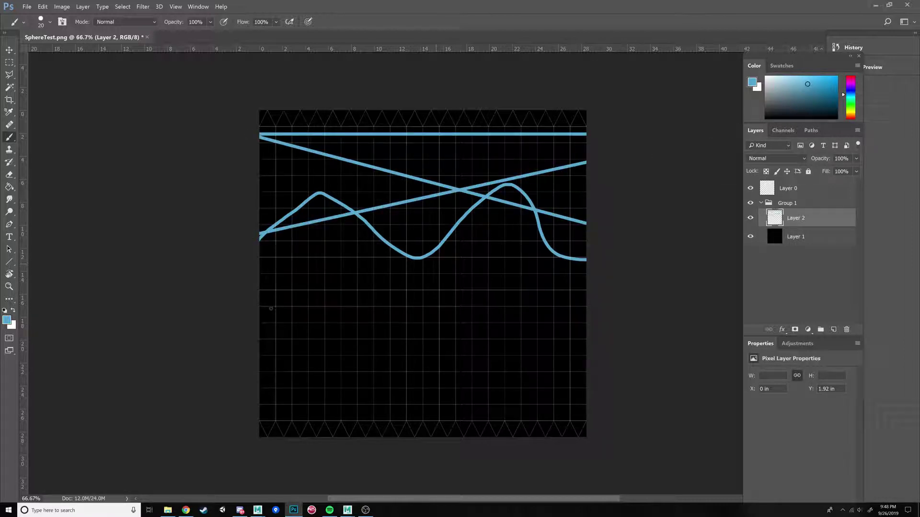
pyautogui.moveTo(509, 300)
pyautogui.keyDown('shift'); pyautogui.mouseDown()
pyautogui.moveTo(377, 318)
pyautogui.moveTo(302, 345)
pyautogui.moveTo(507, 375)
pyautogui.moveTo(562, 315)
pyautogui.moveTo(384, 318)
pyautogui.moveTo(499, 363)
pyautogui.mouseUp(); pyautogui.keyUp('shift')
pyautogui.moveTo(464, 304)
pyautogui.mouseDown()
pyautogui.moveTo(307, 373)
pyautogui.moveTo(357, 292)
pyautogui.moveTo(278, 359)
pyautogui.moveTo(499, 267)
pyautogui.moveTo(551, 326)
pyautogui.moveTo(509, 235)
pyautogui.moveTo(325, 210)
pyautogui.mouseUp()
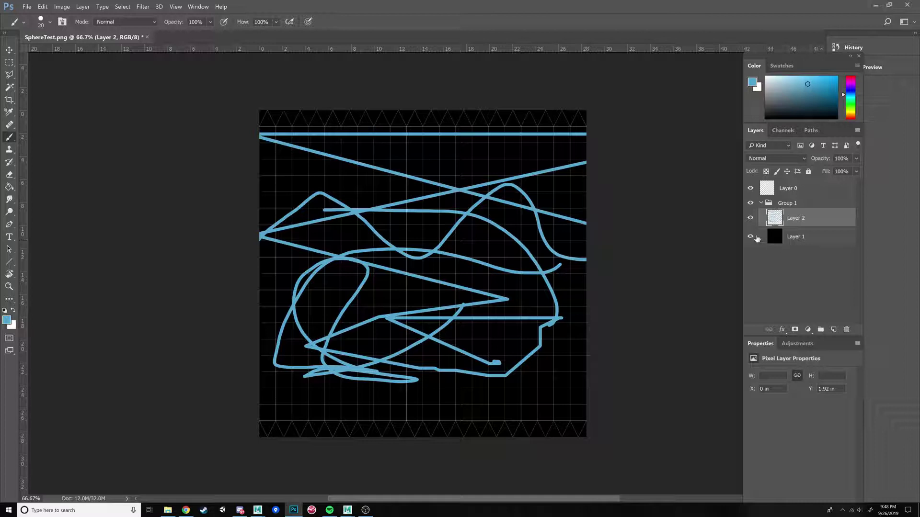
# Step: Hide the UV snapshot layer, choose yellow as the painting colour, and add a new layer beneath the blue strokes on Layer 2
pyautogui.click(750, 189)
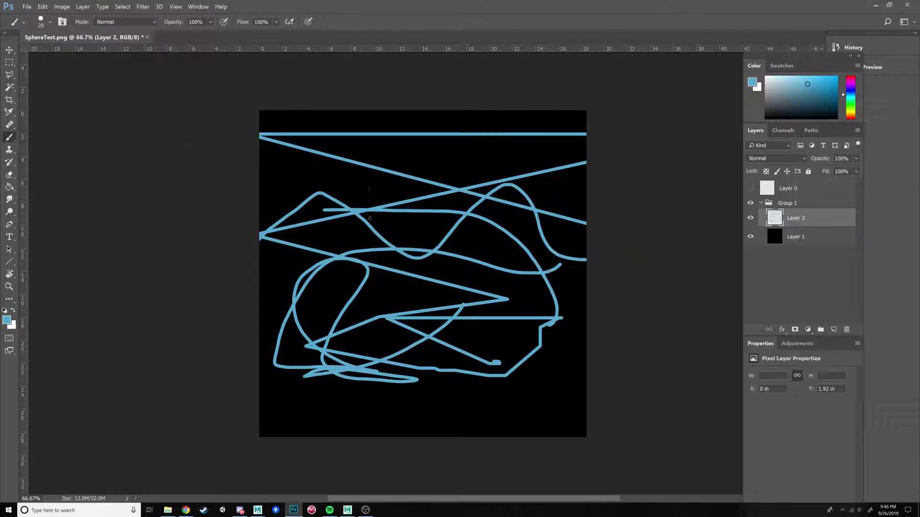
pyautogui.click(851, 112)
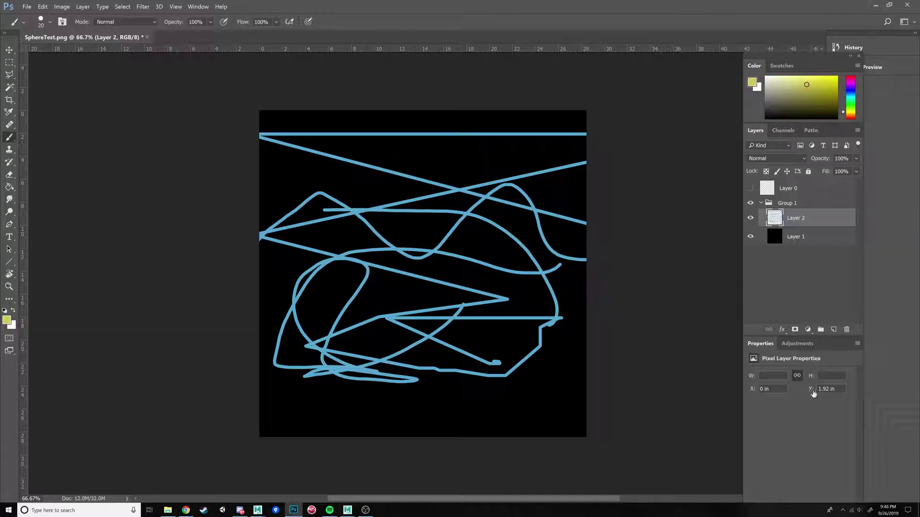
pyautogui.keyDown('ctrl'); pyautogui.click(834, 330); pyautogui.keyUp('ctrl')
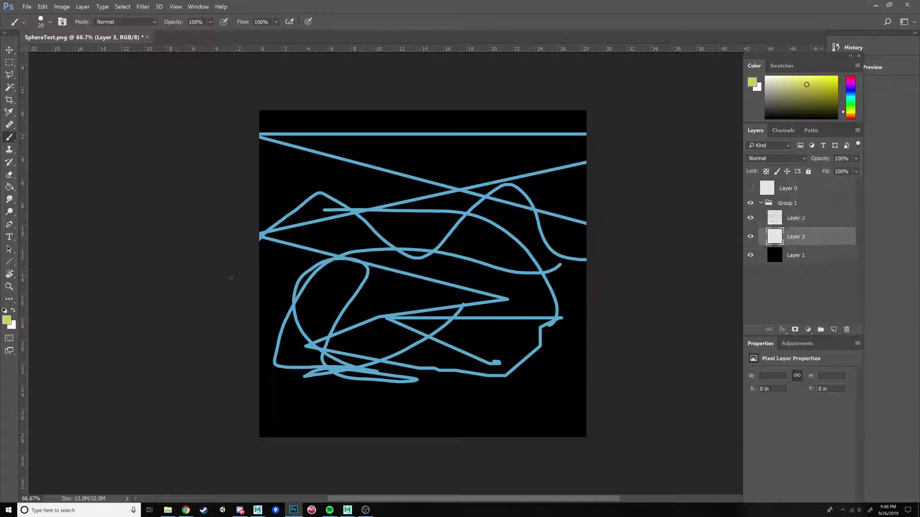
# Step: Enlarge the brush to 500 and up to 700 px, and paint a broad yellow area on Layer 3 behind the blue strokes
pyautogui.press(']')
pyautogui.press(']')
pyautogui.press(']')
pyautogui.press(']')
pyautogui.press(']')
pyautogui.press(']')
pyautogui.press(']')
pyautogui.press(']')
pyautogui.press(']')
pyautogui.press(']')
pyautogui.press(']')
pyautogui.press(']')
pyautogui.press(']')
pyautogui.press(']')
pyautogui.press(']')
pyautogui.press(']')
pyautogui.press(']')
pyautogui.press(']')
pyautogui.press(']')
pyautogui.press(']')
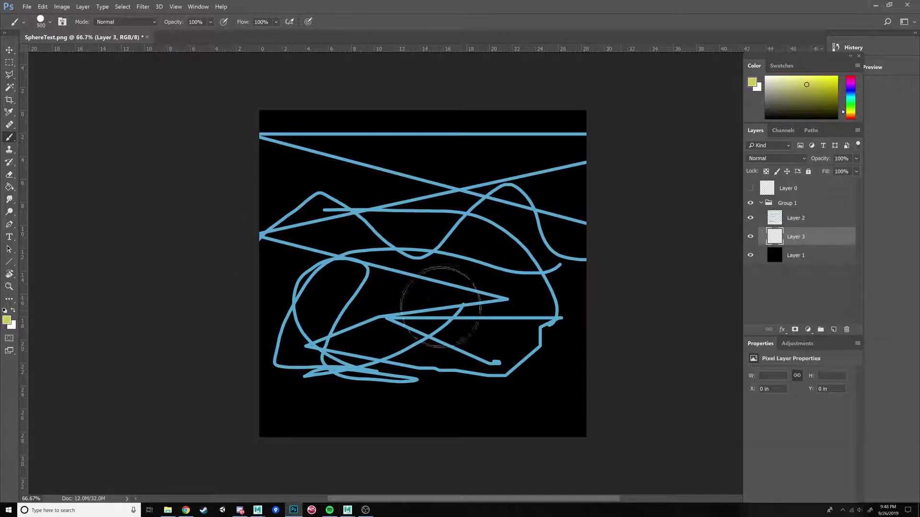
pyautogui.moveTo(478, 312)
pyautogui.mouseDown()
pyautogui.moveTo(342, 222)
pyautogui.moveTo(463, 262)
pyautogui.mouseUp()
pyautogui.moveTo(431, 287); pyautogui.dragTo(412, 297)
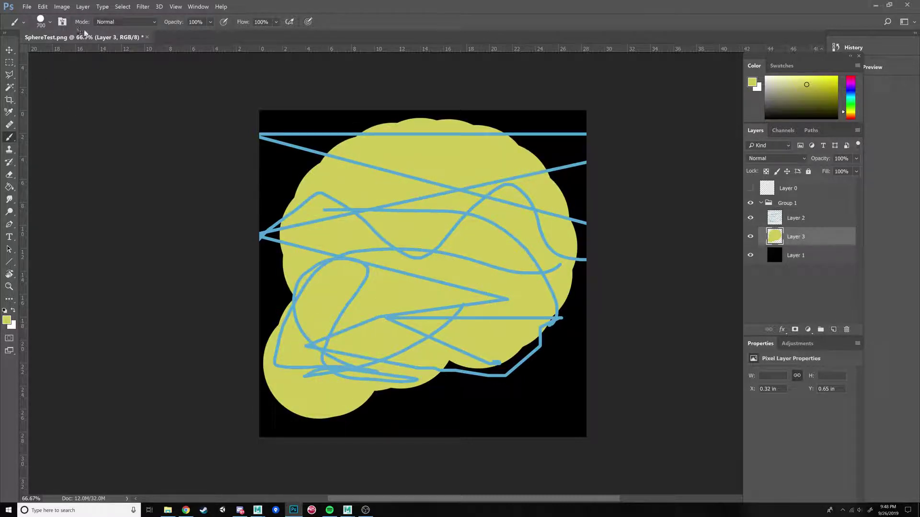
# Step: Save the painted image as a PNG named SphereTestPainted in the CourseMaterials folder, accepting the default PNG options
pyautogui.click(26, 7)
pyautogui.click(35, 85)
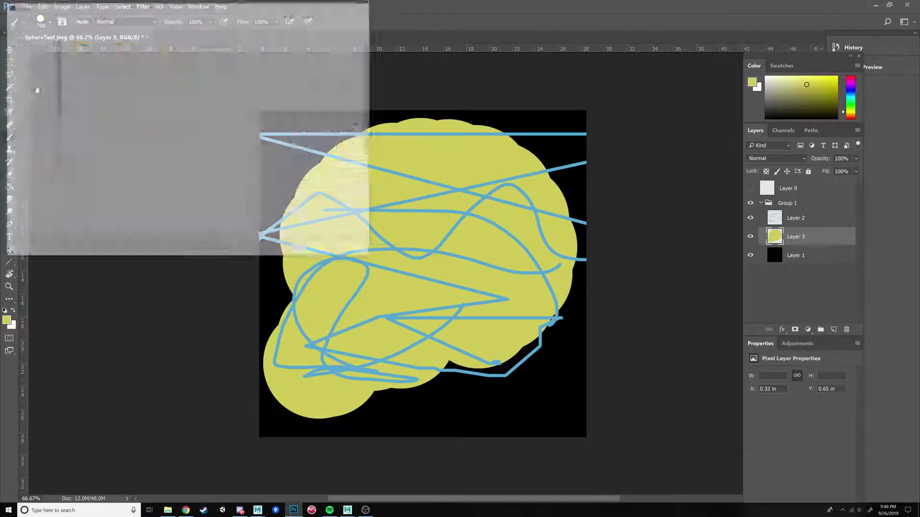
pyautogui.click(119, 185)
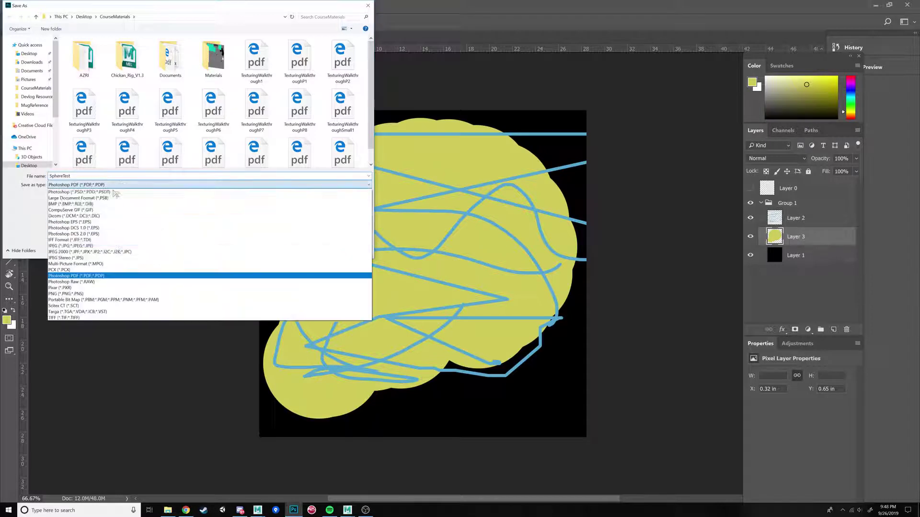
pyautogui.click(80, 295)
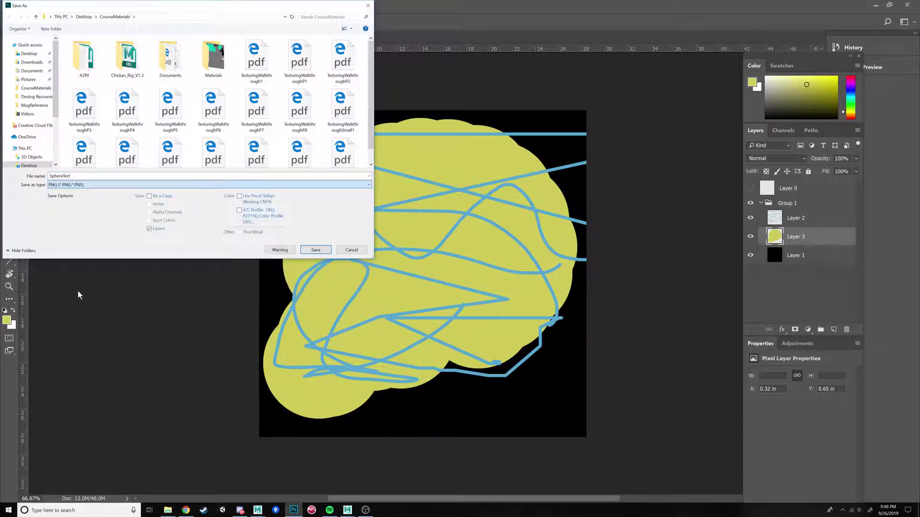
pyautogui.click(76, 176)
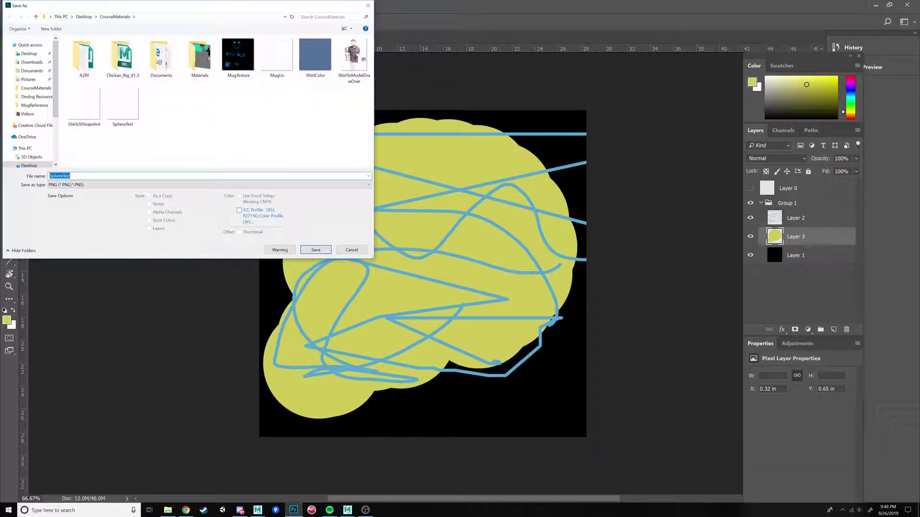
pyautogui.click(77, 176)
pyautogui.click(314, 250)
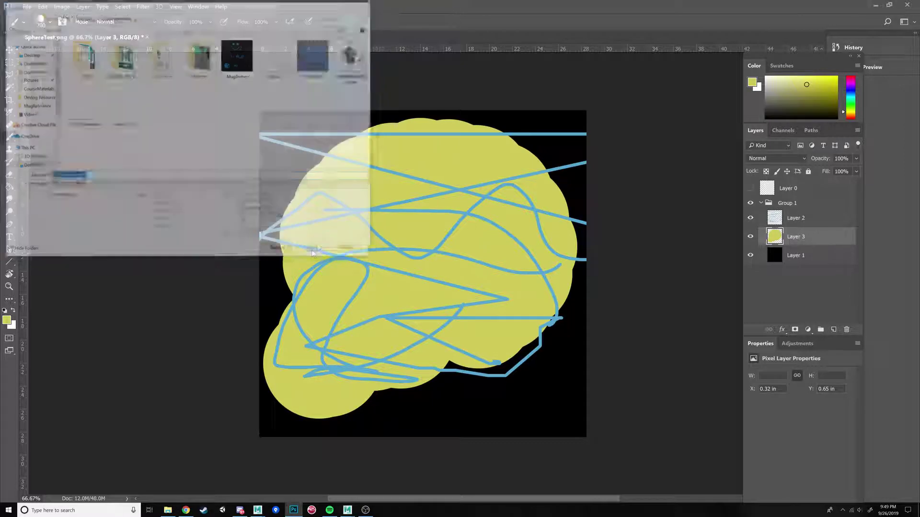
pyautogui.press('Return')
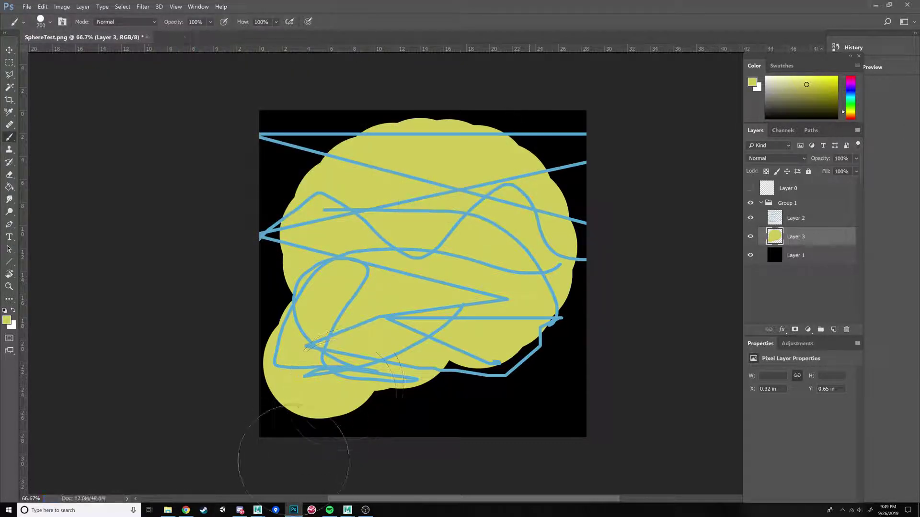
# Step: Switch to Maya, open the sphere's lambert1 material attributes, and close the UV Editor
pyautogui.click(349, 513)
pyautogui.click(387, 478)
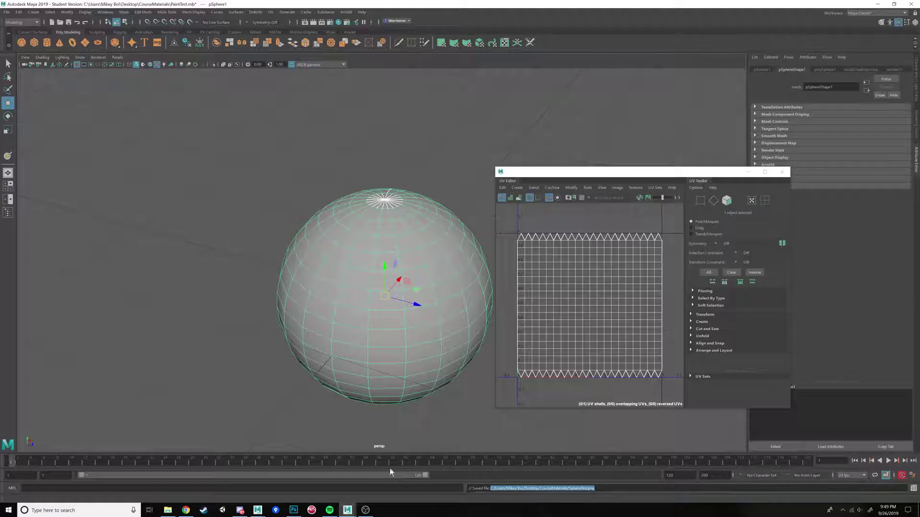
pyautogui.moveTo(349, 280)
pyautogui.keyDown('alt'); pyautogui.mouseDown()
pyautogui.moveTo(343, 307)
pyautogui.moveTo(349, 268)
pyautogui.mouseUp(); pyautogui.keyUp('alt')
pyautogui.keyDown('alt'); pyautogui.moveTo(349, 268); pyautogui.dragTo(343, 238, button='middle'); pyautogui.keyUp('alt')
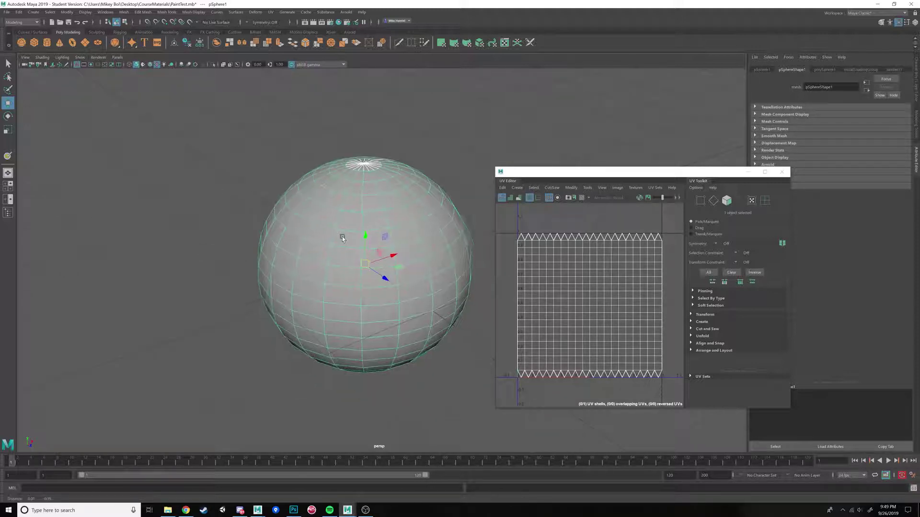
pyautogui.keyDown('alt'); pyautogui.moveTo(343, 239); pyautogui.dragTo(362, 226); pyautogui.keyUp('alt')
pyautogui.rightClick(366, 217)
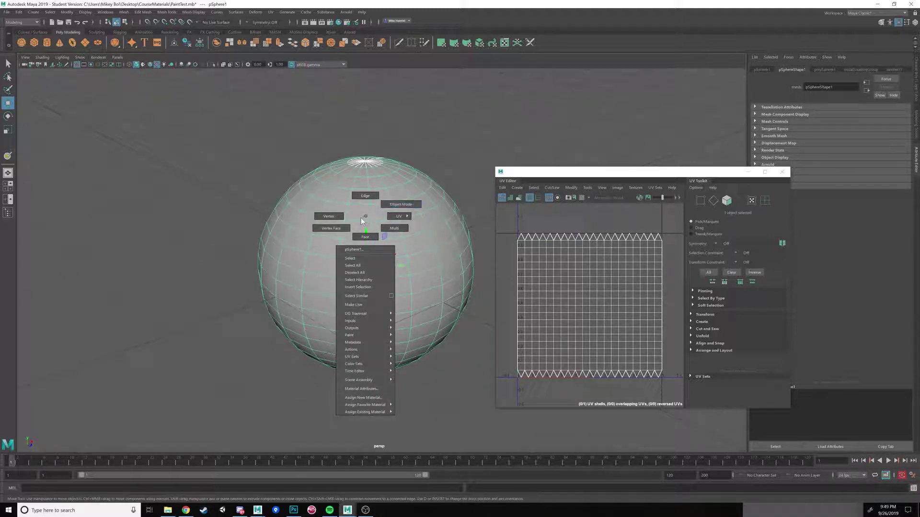
pyautogui.click(368, 391)
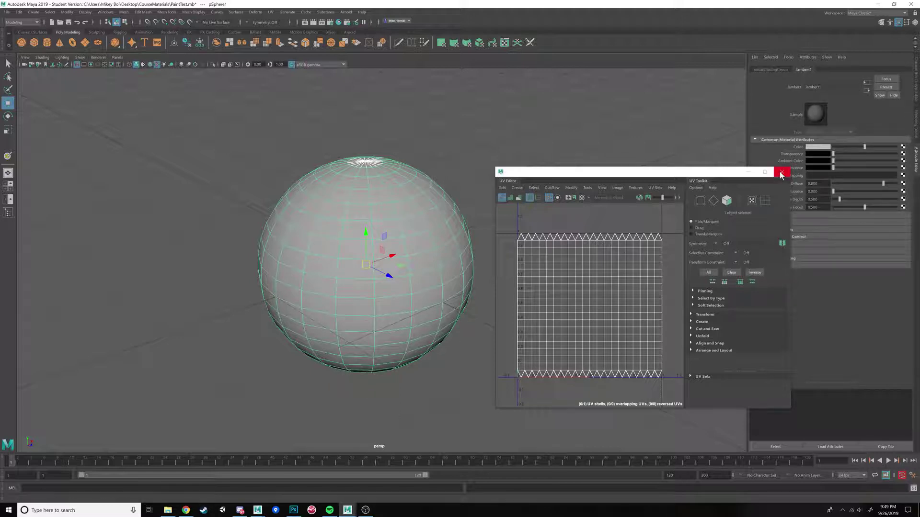
pyautogui.click(780, 174)
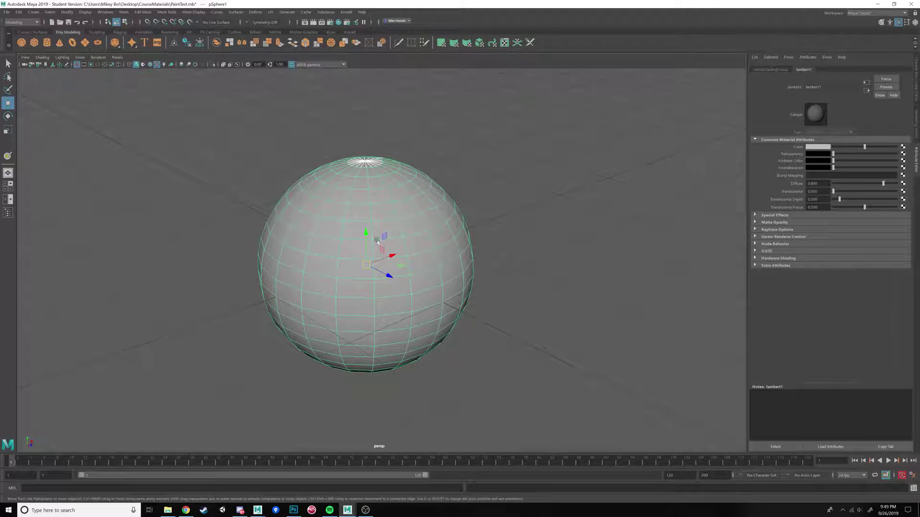
pyautogui.rightClick(390, 194)
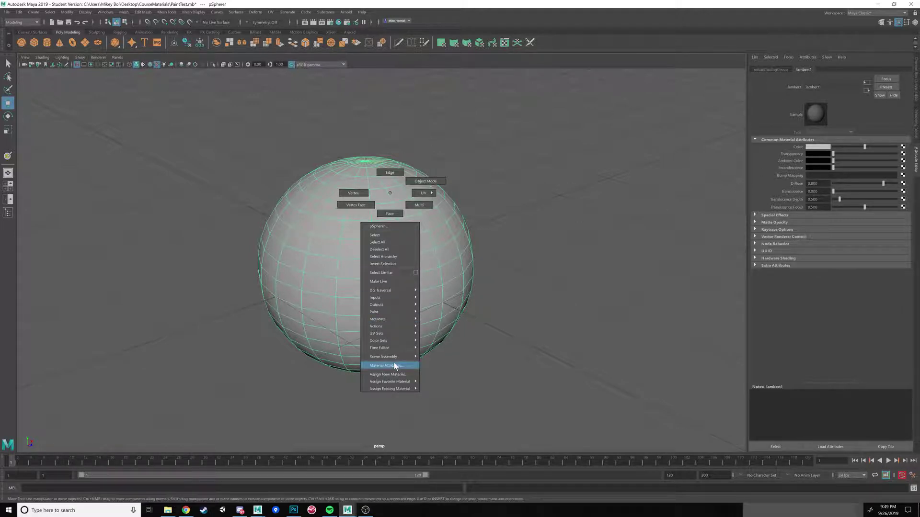
pyautogui.click(533, 291)
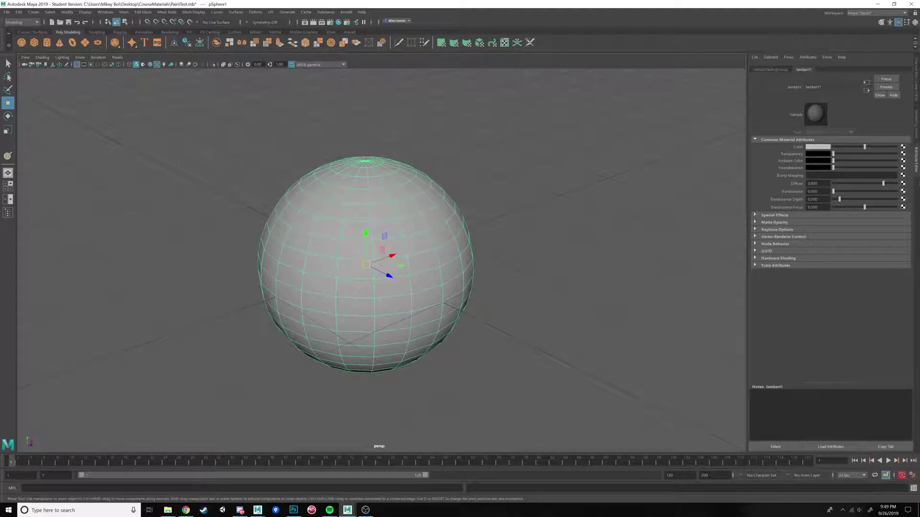
# Step: Connect a File texture to lambert1's Color and load SphereTestPainted.png from the CourseMaterials folder on the desktop
pyautogui.click(902, 147)
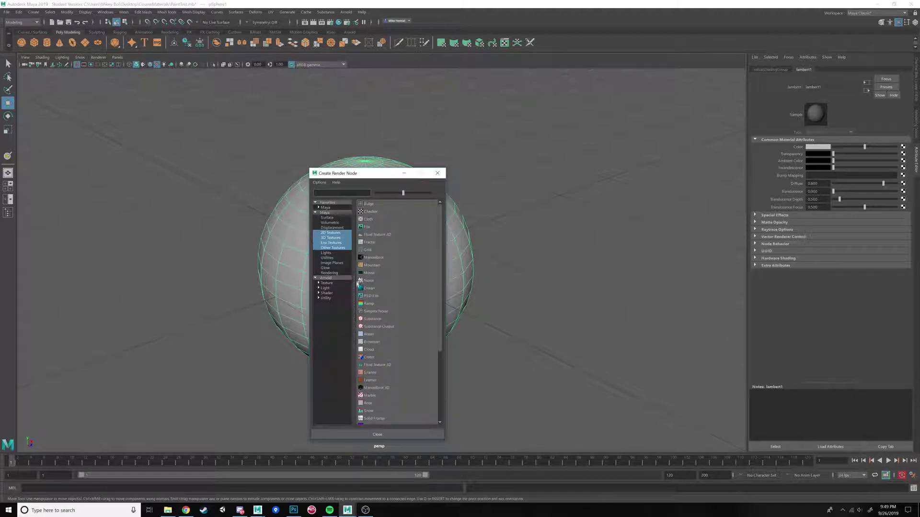
pyautogui.click(368, 226)
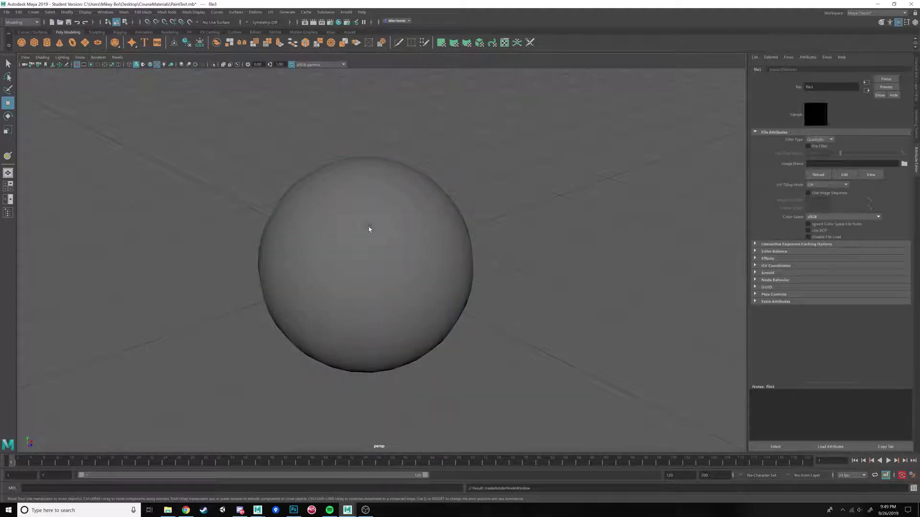
pyautogui.click(904, 163)
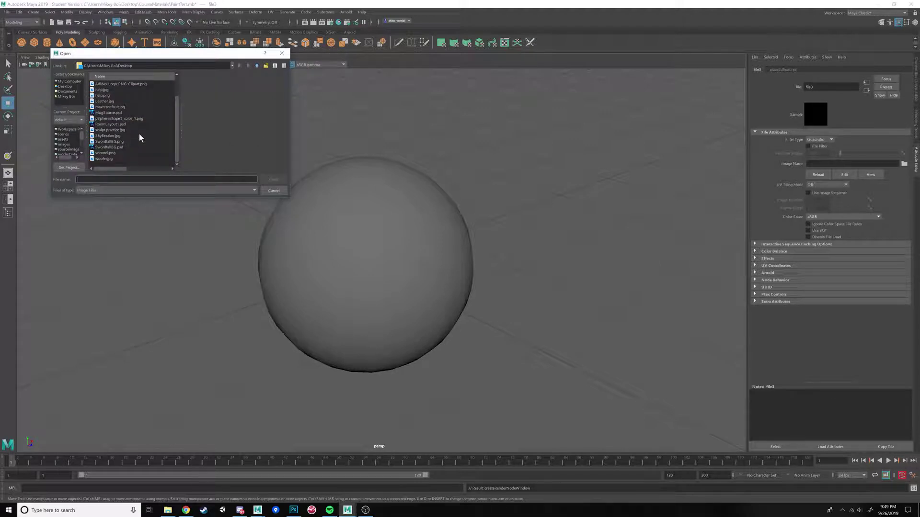
pyautogui.doubleClick(115, 89)
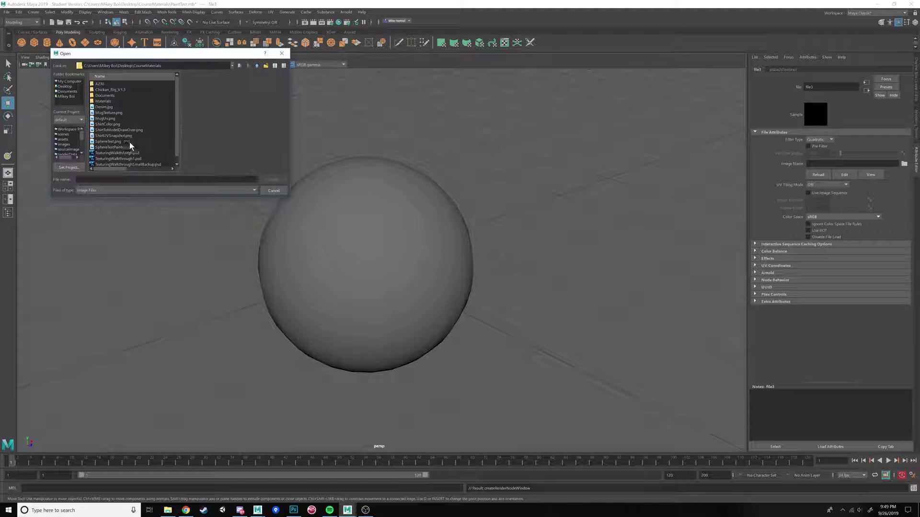
pyautogui.click(127, 146)
pyautogui.click(267, 180)
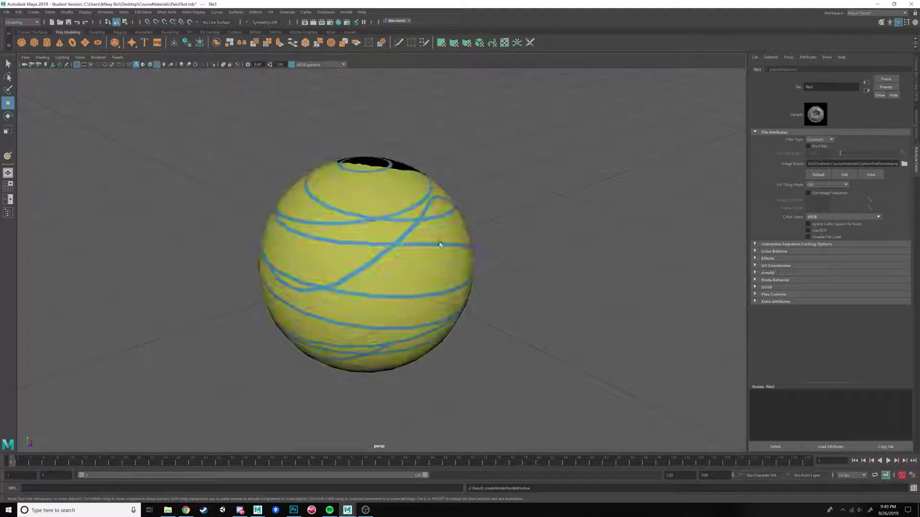
pyautogui.moveTo(440, 245)
pyautogui.keyDown('alt'); pyautogui.mouseDown()
pyautogui.moveTo(404, 263)
pyautogui.moveTo(455, 249)
pyautogui.moveTo(427, 238)
pyautogui.mouseUp(); pyautogui.keyUp('alt')
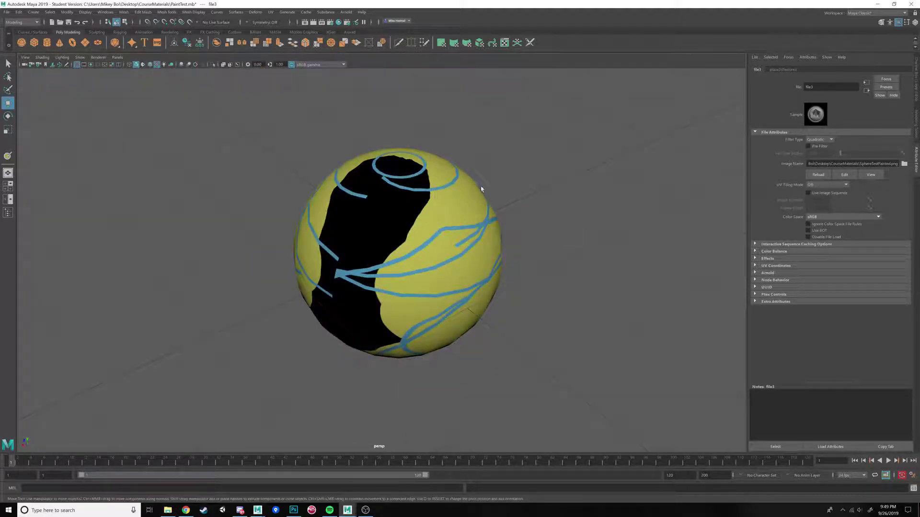
# Step: Add a torus beside the sphere to compare how the shared lambert1 texture applies to new objects, and delete it
pyautogui.click(498, 246)
pyautogui.moveTo(486, 236); pyautogui.dragTo(483, 408, button='right')
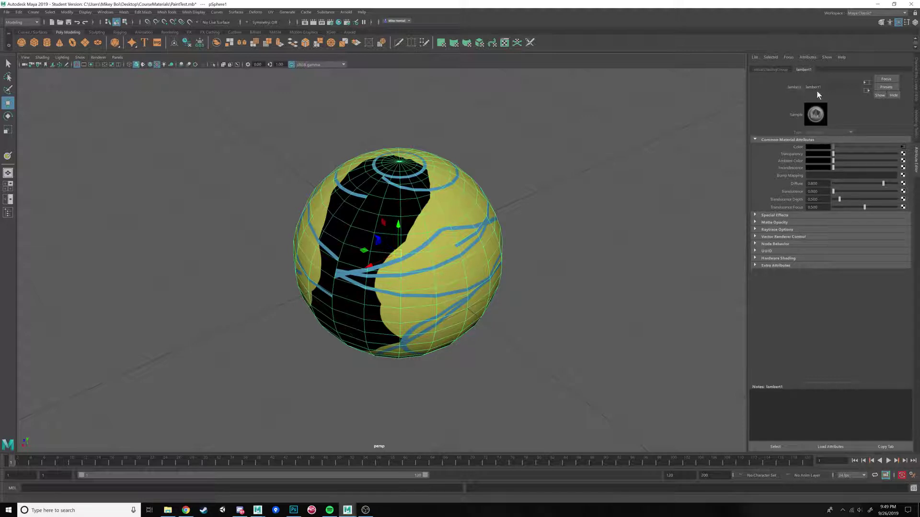
pyautogui.click(72, 42)
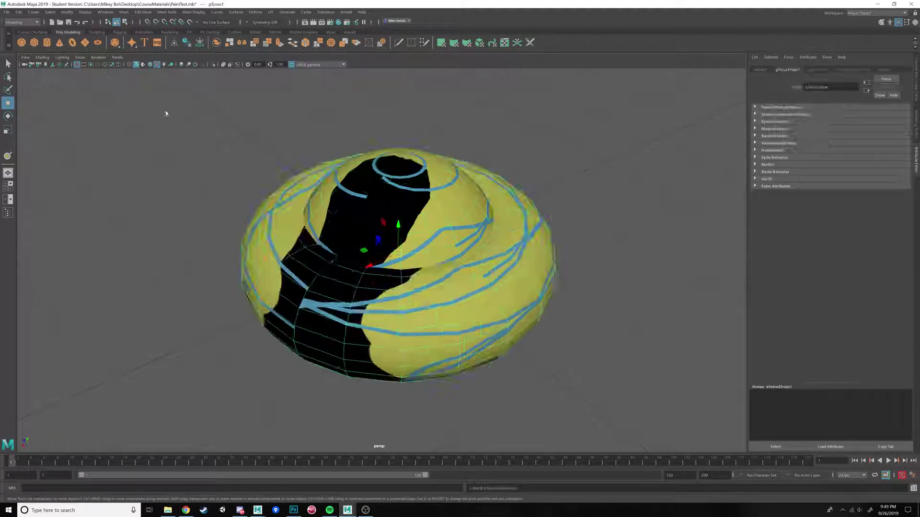
pyautogui.moveTo(370, 267); pyautogui.dragTo(627, 195)
pyautogui.keyDown('alt'); pyautogui.moveTo(611, 256); pyautogui.dragTo(494, 330, button='middle'); pyautogui.keyUp('alt')
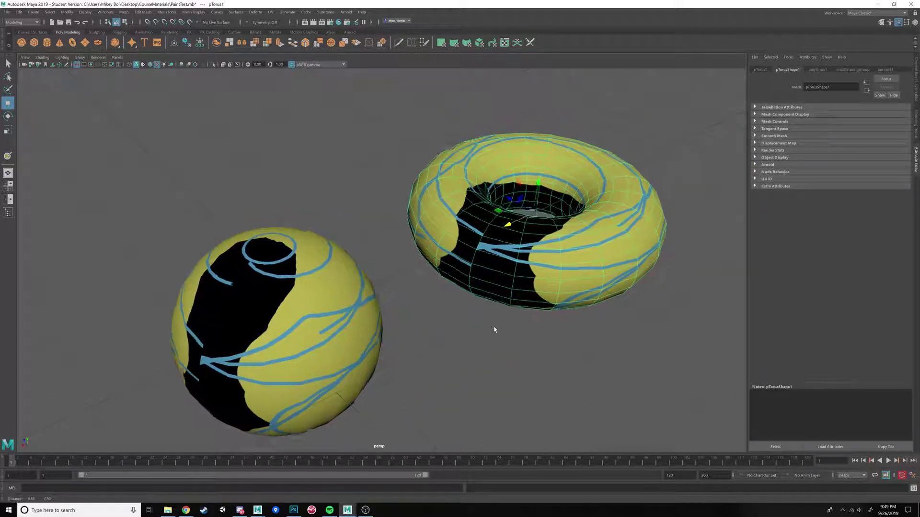
pyautogui.scroll(-5, 497, 307)
pyautogui.keyDown('alt'); pyautogui.moveTo(494, 273); pyautogui.dragTo(493, 312); pyautogui.keyUp('alt')
pyautogui.keyDown('alt'); pyautogui.moveTo(493, 312); pyautogui.dragTo(435, 345, button='middle'); pyautogui.keyUp('alt')
pyautogui.scroll(2, 435, 345)
pyautogui.keyDown('alt'); pyautogui.moveTo(450, 244); pyautogui.dragTo(410, 269); pyautogui.keyUp('alt')
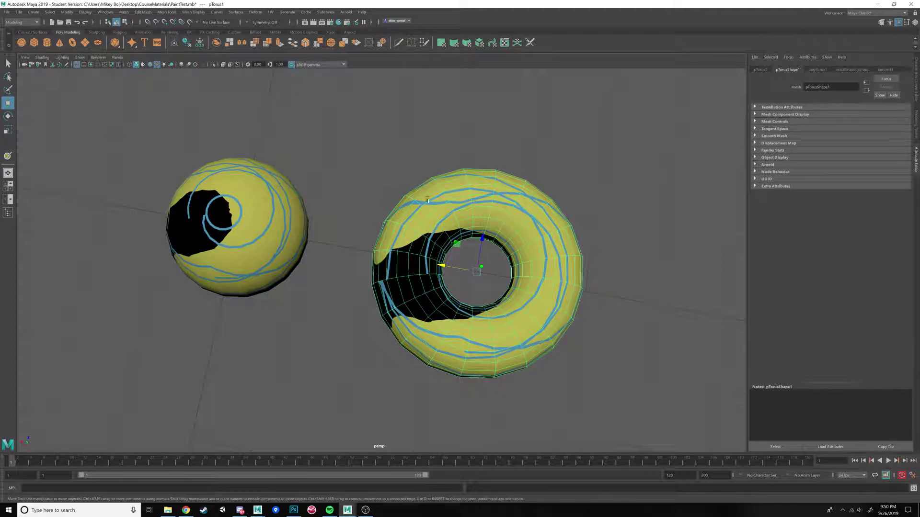
pyautogui.press('Delete')
# Step: Assign a new Phong material to the sphere and adjust its specular shading, with a reflectivity of about 0.523
pyautogui.click(216, 235)
pyautogui.keyDown('alt'); pyautogui.moveTo(278, 341); pyautogui.dragTo(319, 328); pyautogui.keyUp('alt')
pyautogui.keyDown('alt'); pyautogui.moveTo(318, 328); pyautogui.dragTo(336, 309, button='middle'); pyautogui.keyUp('alt')
pyautogui.press('f')
pyautogui.moveTo(416, 249); pyautogui.dragTo(424, 431, button='right')
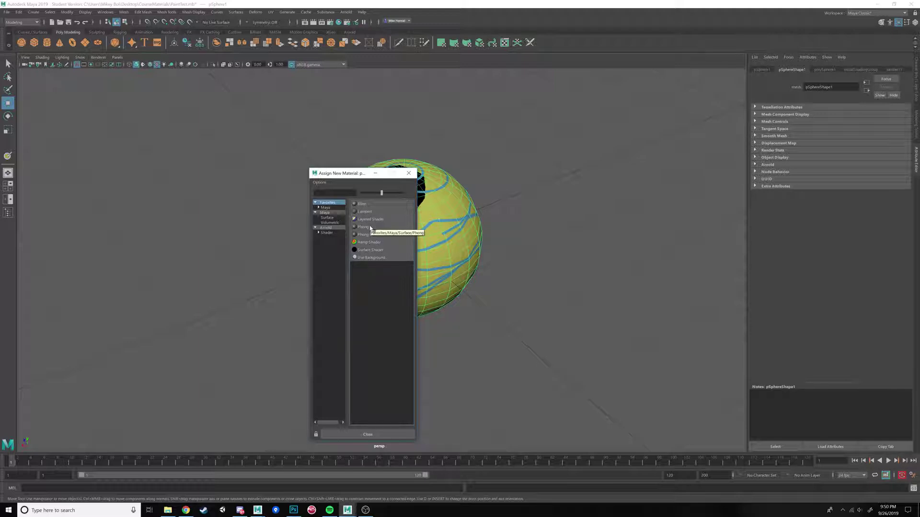
pyautogui.click(369, 228)
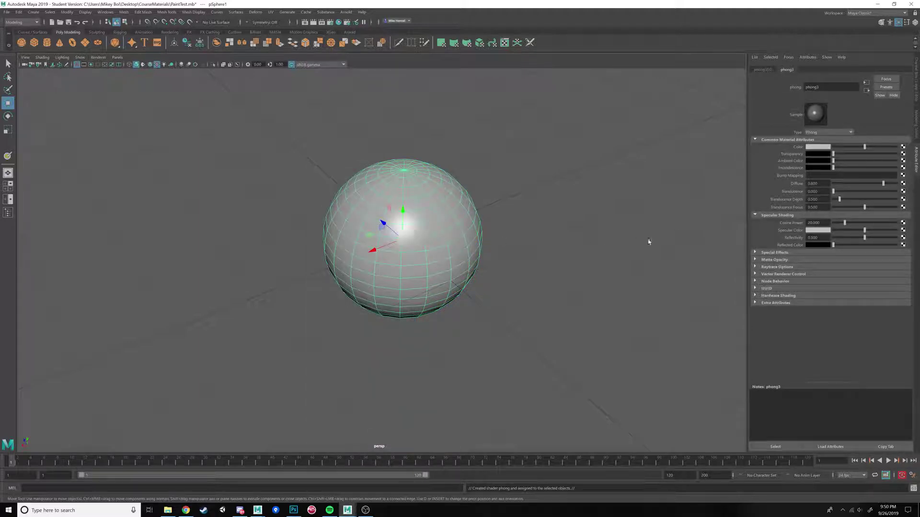
pyautogui.keyDown('alt'); pyautogui.moveTo(689, 228); pyautogui.dragTo(641, 238); pyautogui.keyUp('alt')
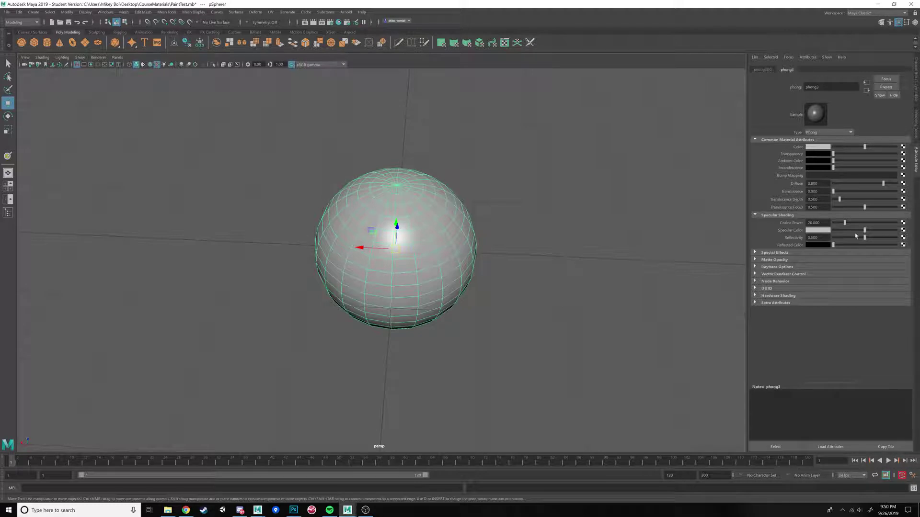
pyautogui.moveTo(865, 233); pyautogui.dragTo(834, 247)
# Step: Connect a File texture to the Phong material's Color, load SphereTestPainted.png, and inspect the textured sphere
pyautogui.click(903, 149)
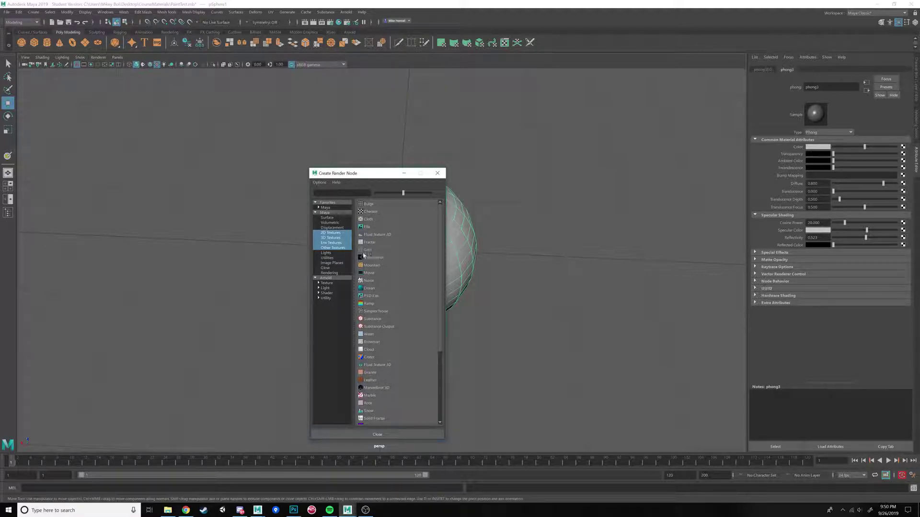
pyautogui.click(367, 226)
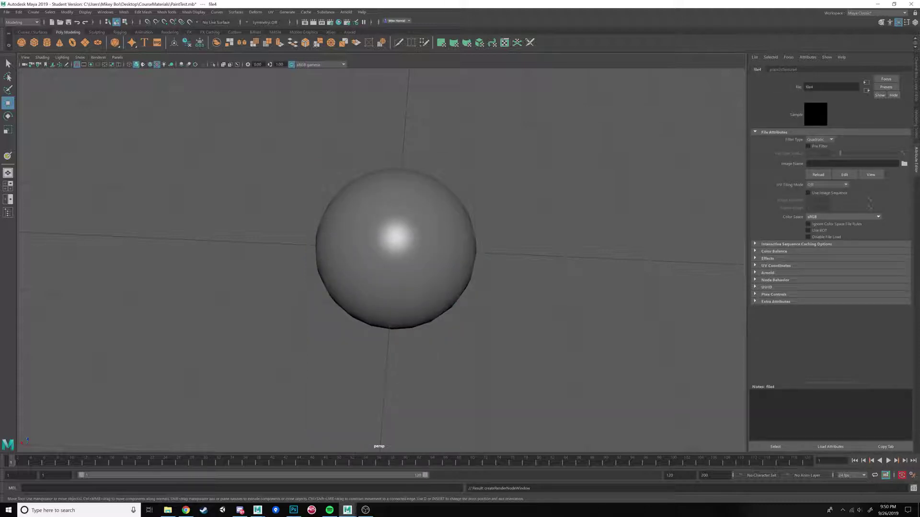
pyautogui.click(904, 163)
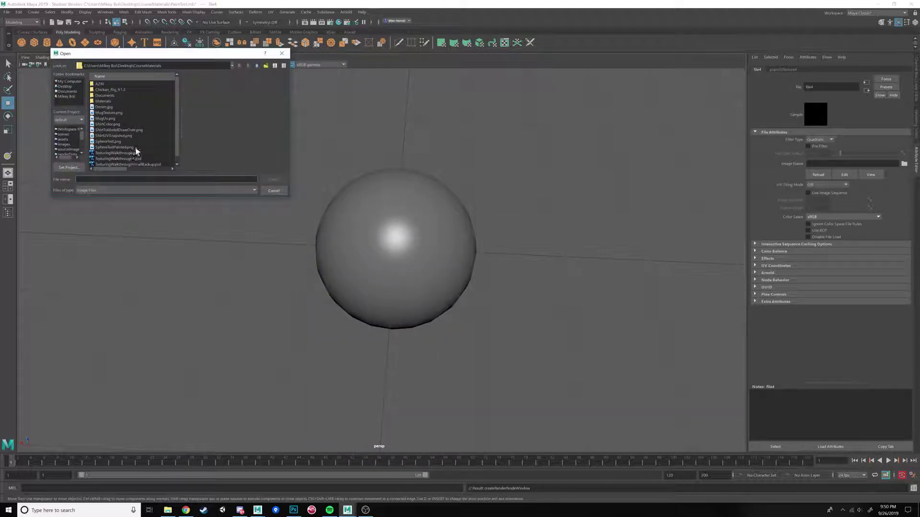
pyautogui.click(123, 148)
pyautogui.click(274, 179)
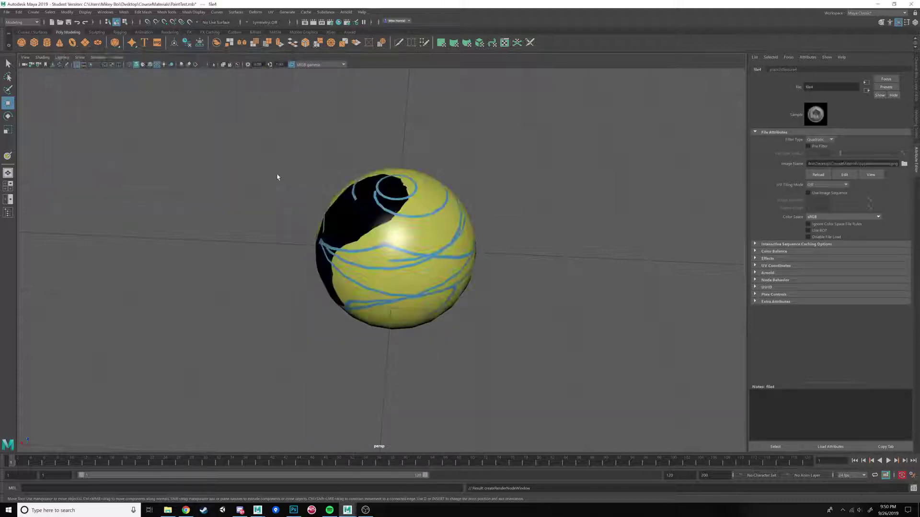
pyautogui.keyDown('alt'); pyautogui.moveTo(305, 290); pyautogui.dragTo(453, 280); pyautogui.keyUp('alt')
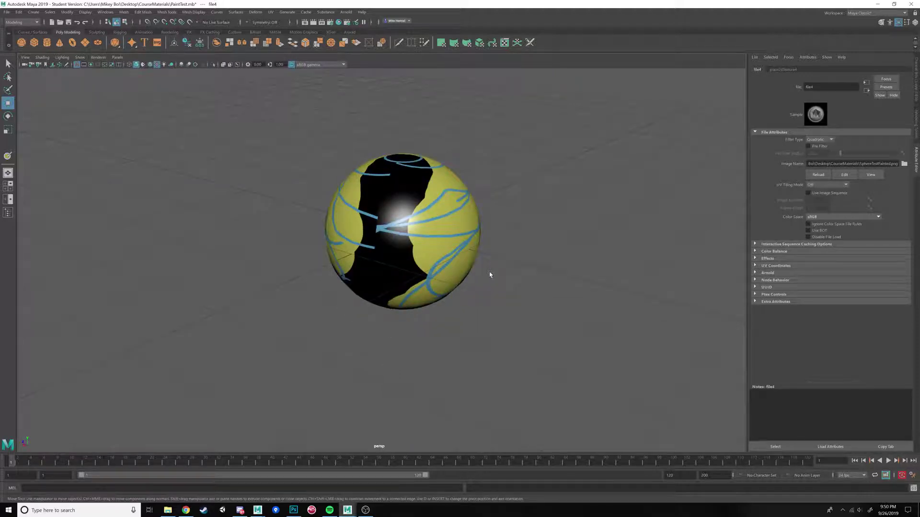